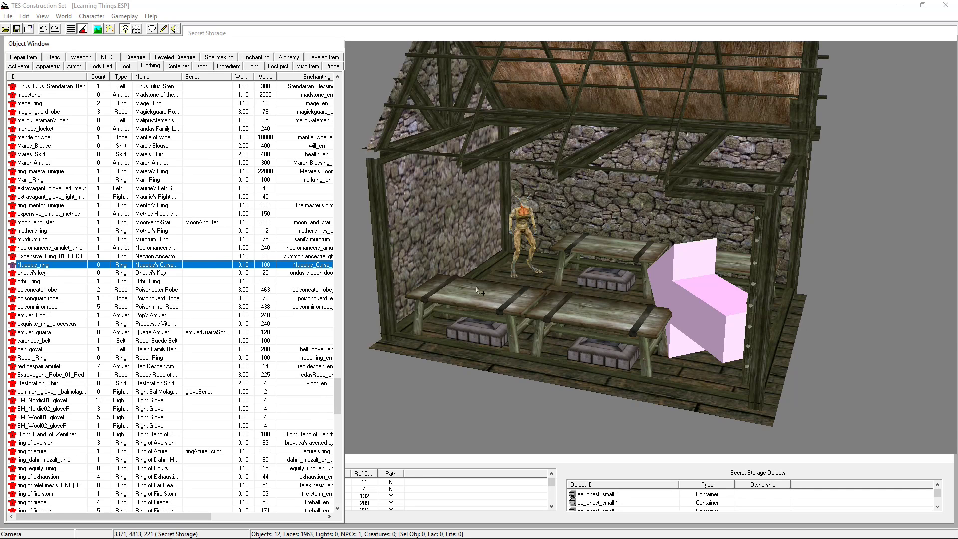
- Check the Nuccius_ring record's mesh, c\C_Ring_extravagant_1.NIF, then minimise windows to reach NifSkope
double_click(66, 268)
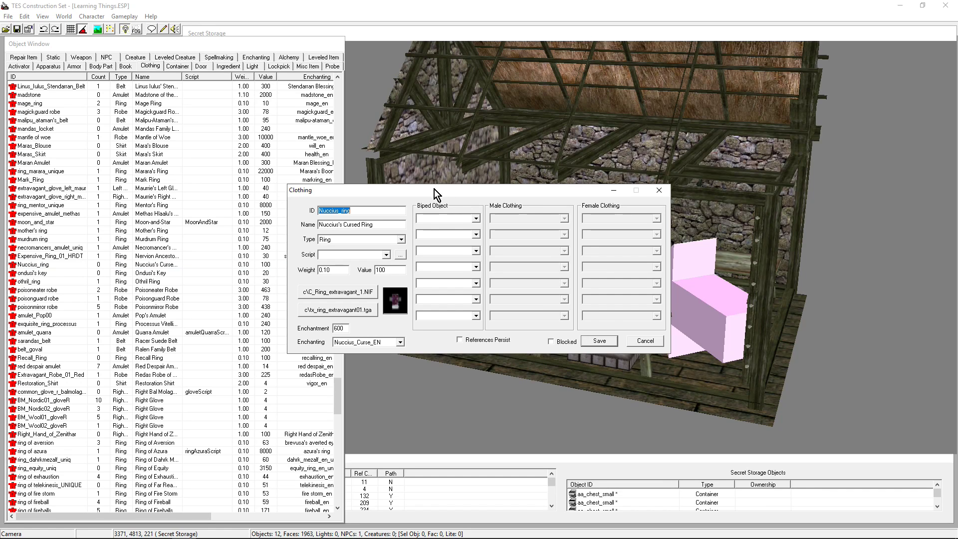
drag(433, 190, 390, 124)
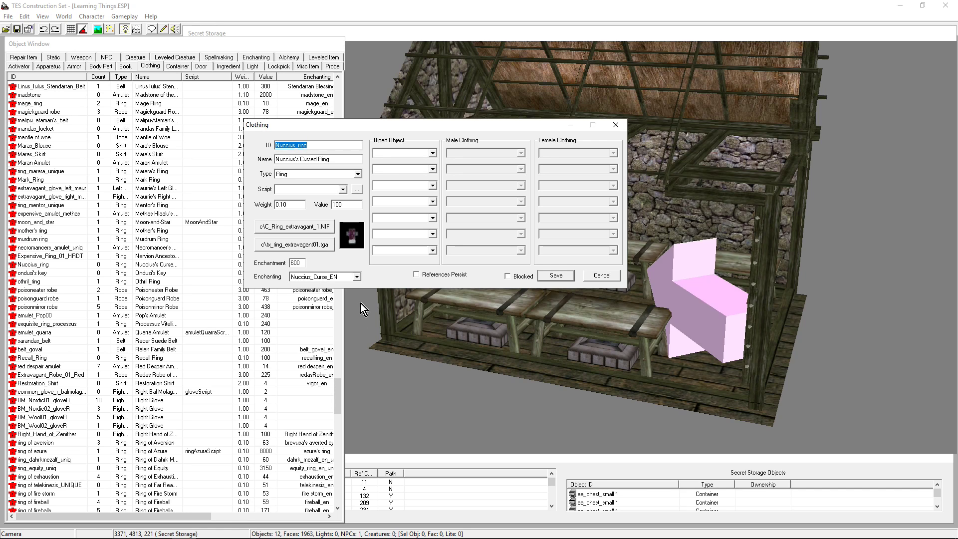
mouse_move(150, 537)
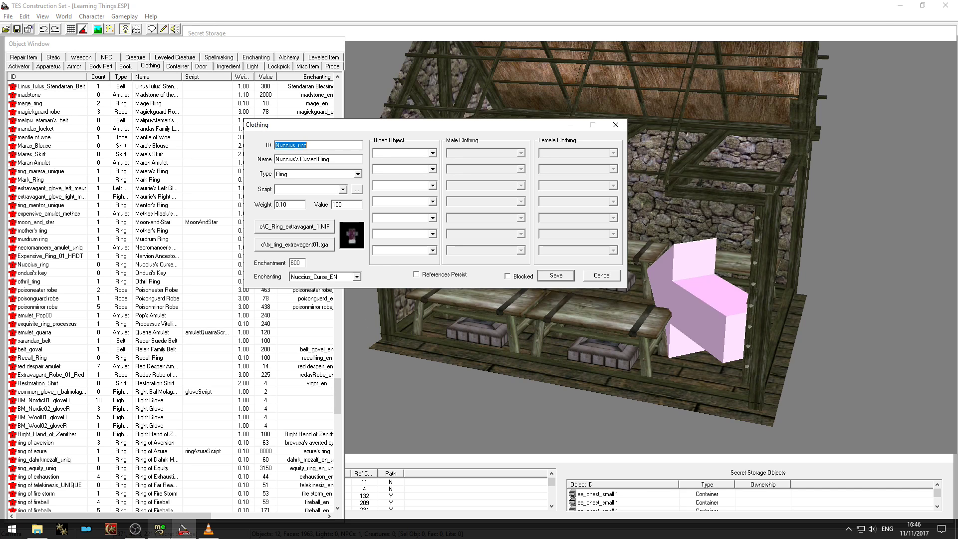
click(898, 8)
click(900, 7)
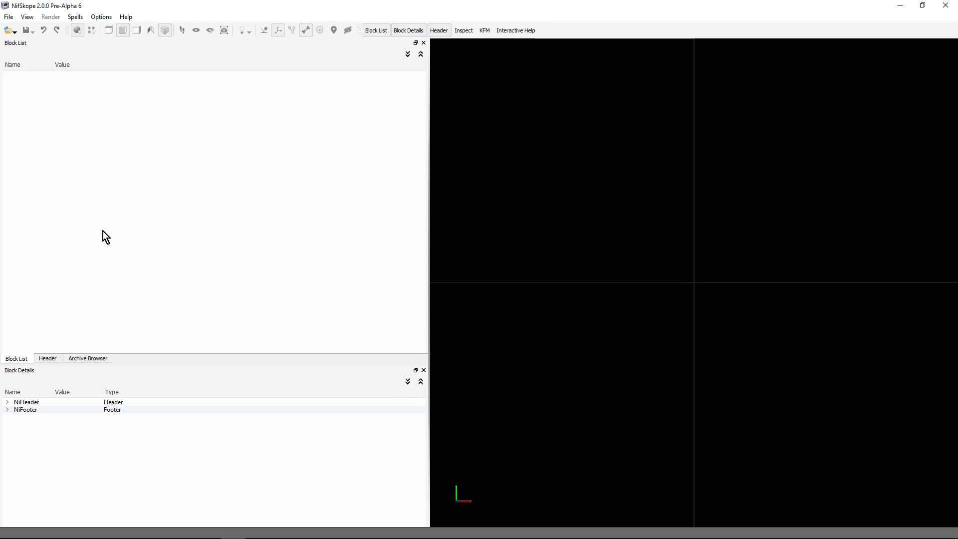
- Start opening a NIF in NifSkope, briefly rechecking the mesh path in TES Construction Set
click(7, 17)
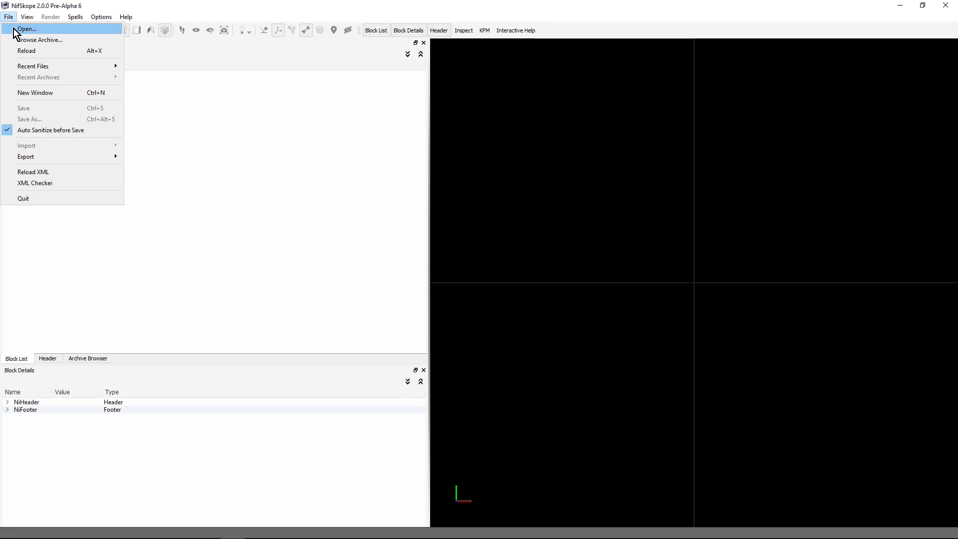
click(25, 29)
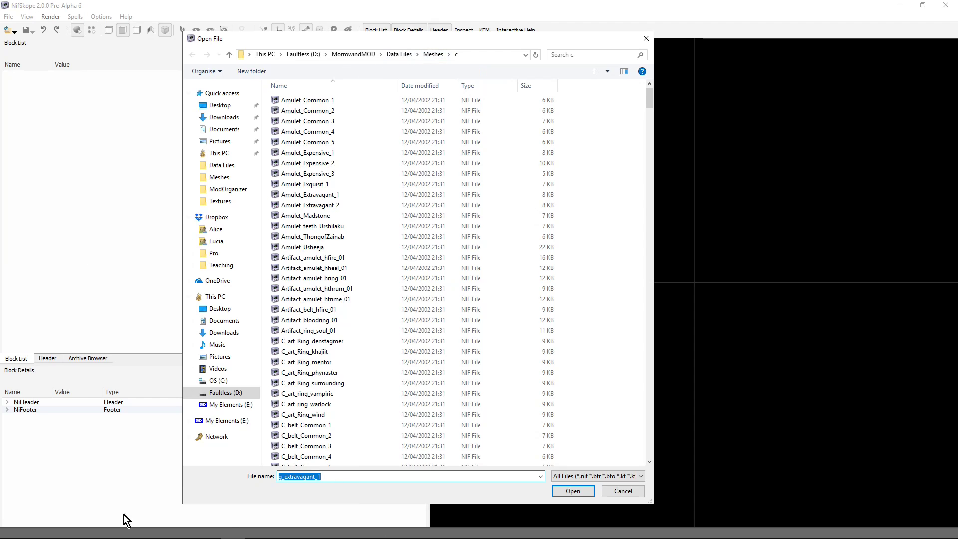
click(184, 530)
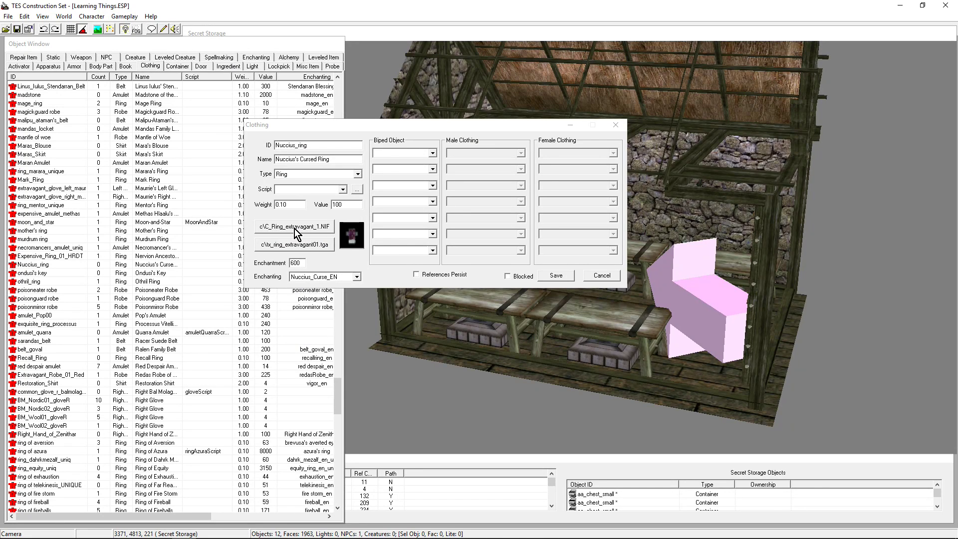
mouse_move(245, 531)
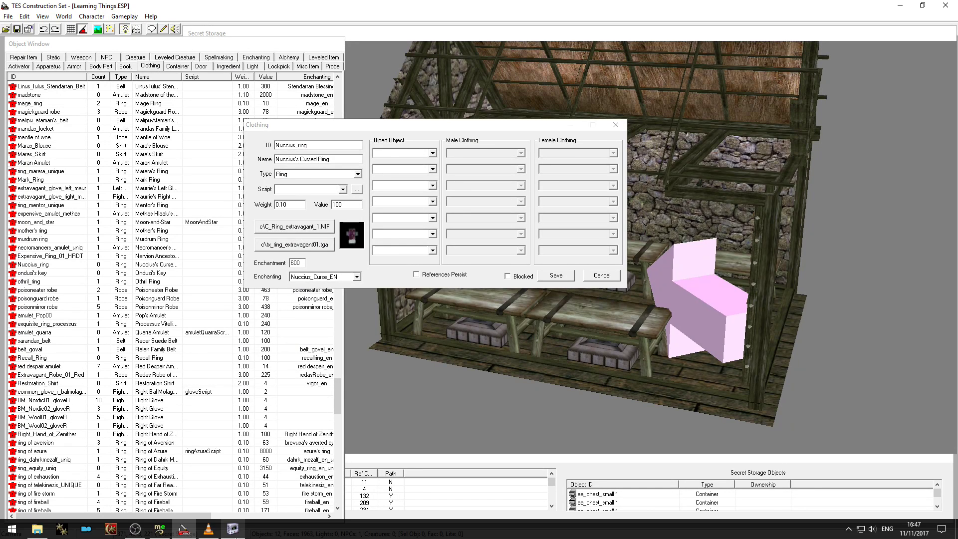
click(243, 531)
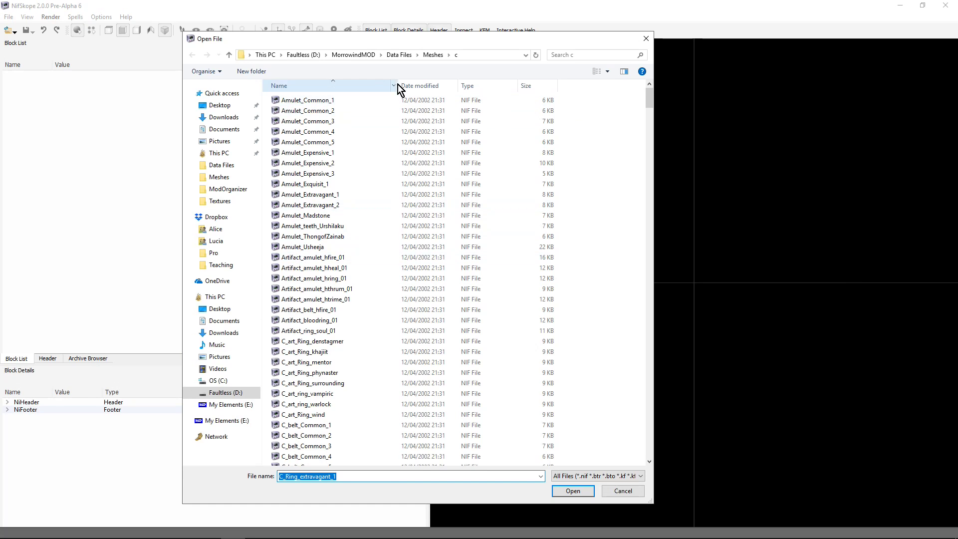
- Browse up to Data Files and into the Meshes\c folder
click(400, 56)
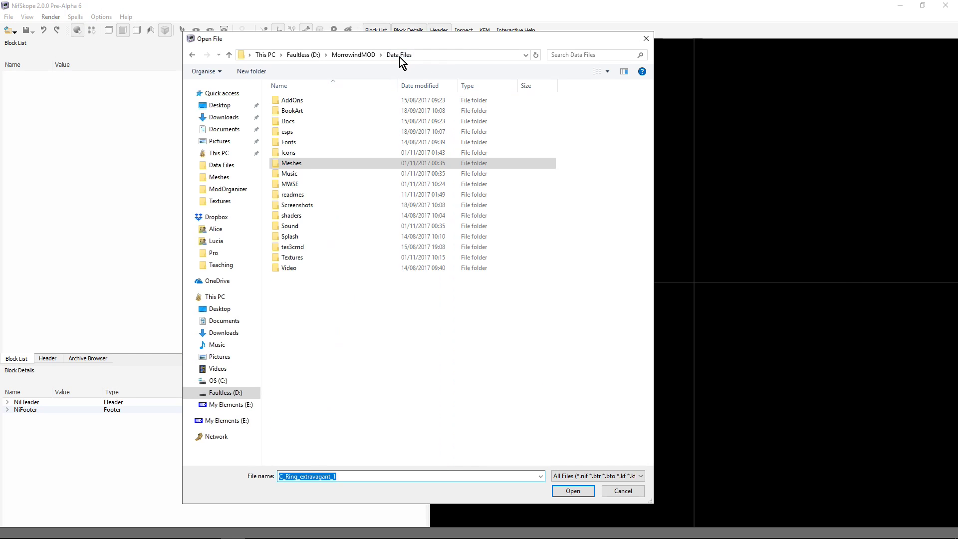
double_click(302, 164)
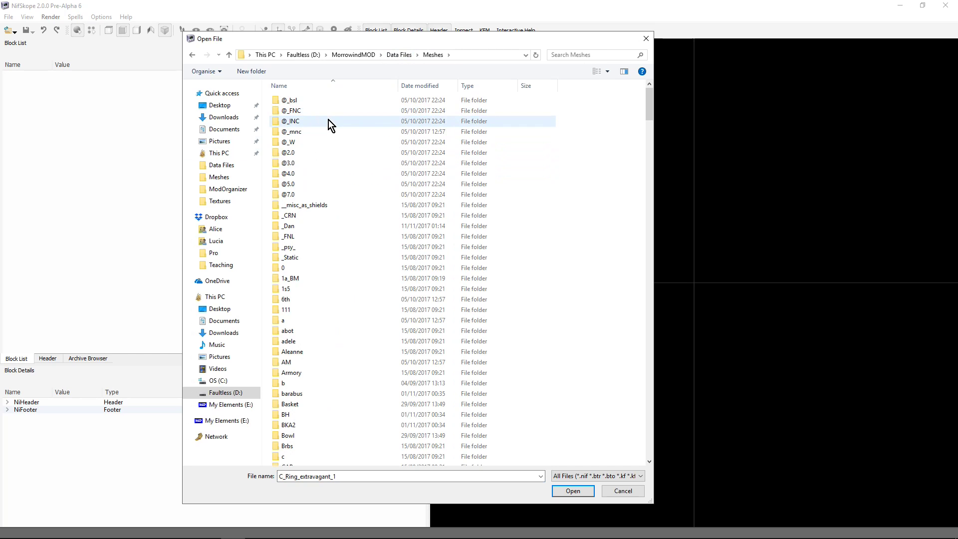
double_click(293, 321)
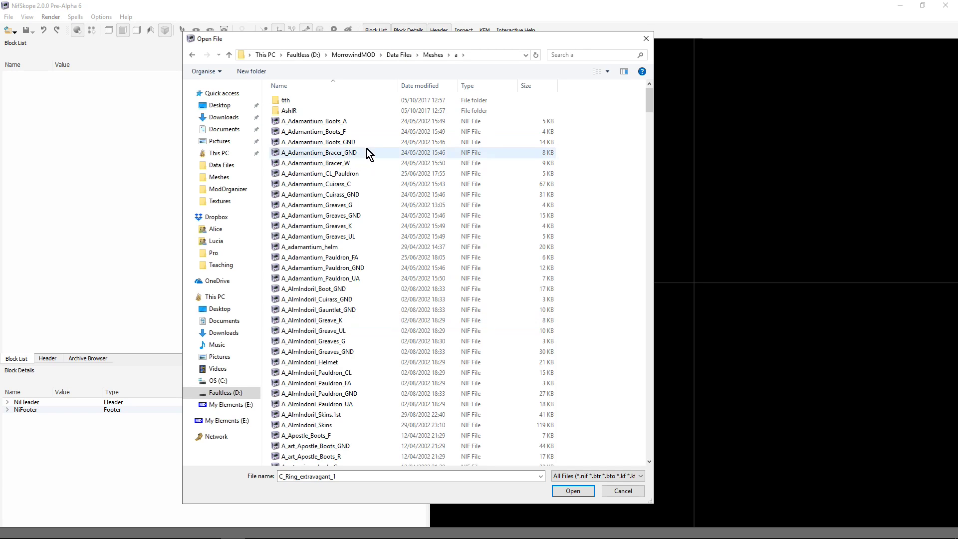
scroll(369, 149, down, 1)
click(431, 55)
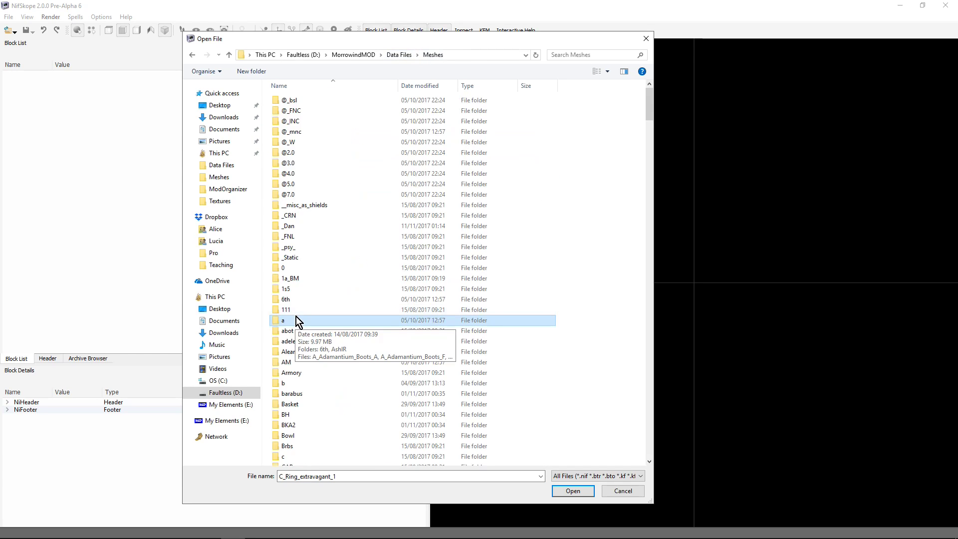
scroll(344, 383, down, 4)
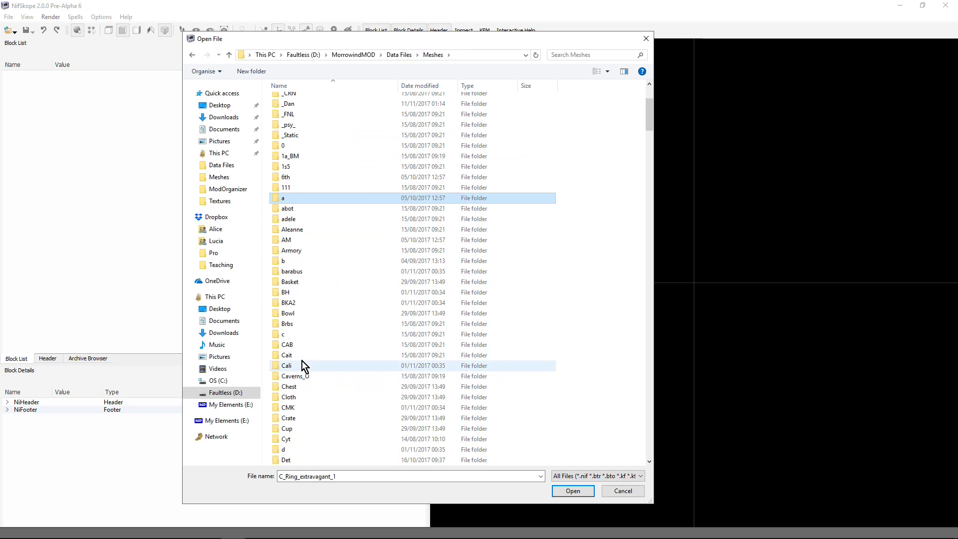
click(295, 335)
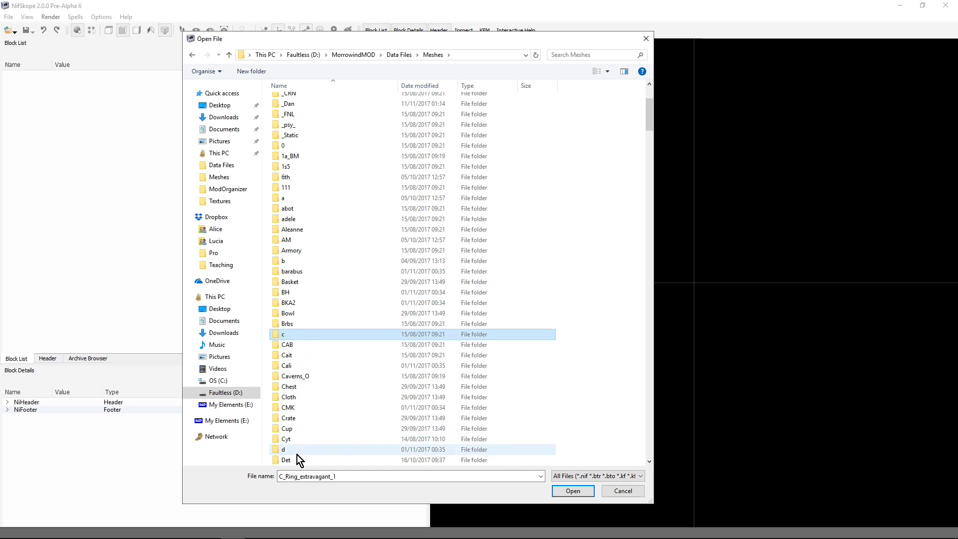
click(297, 334)
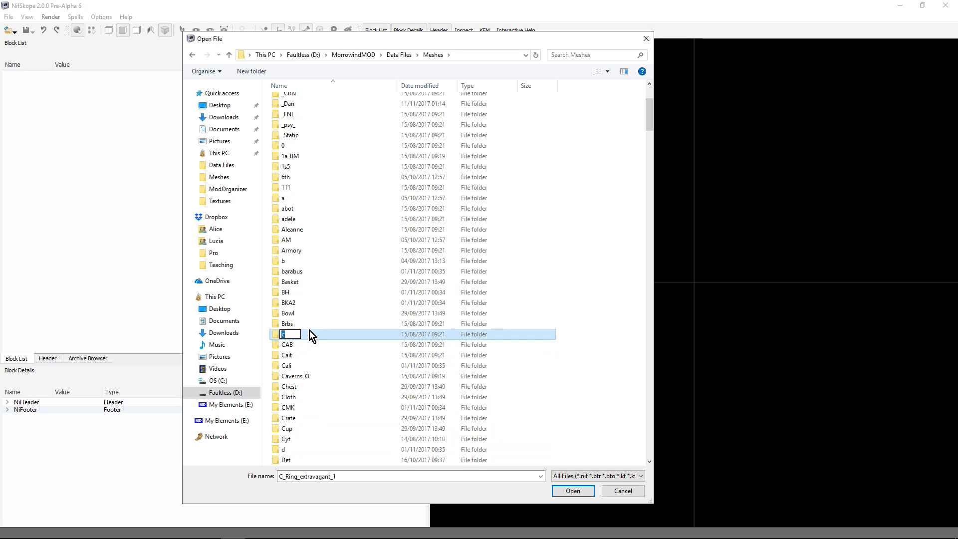
double_click(328, 334)
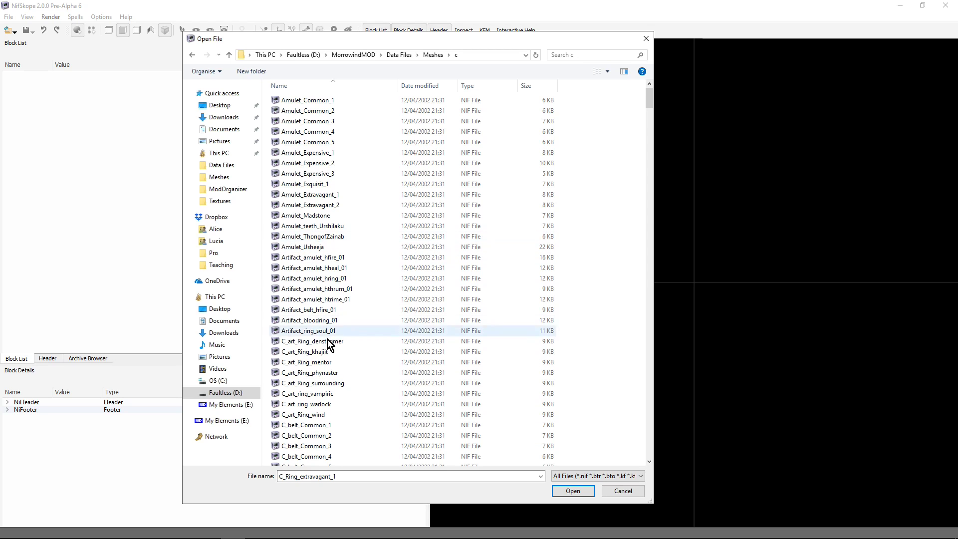
- Look through the ring files in folder c for C_Ring_extravagant_1
click(329, 343)
key(Down)
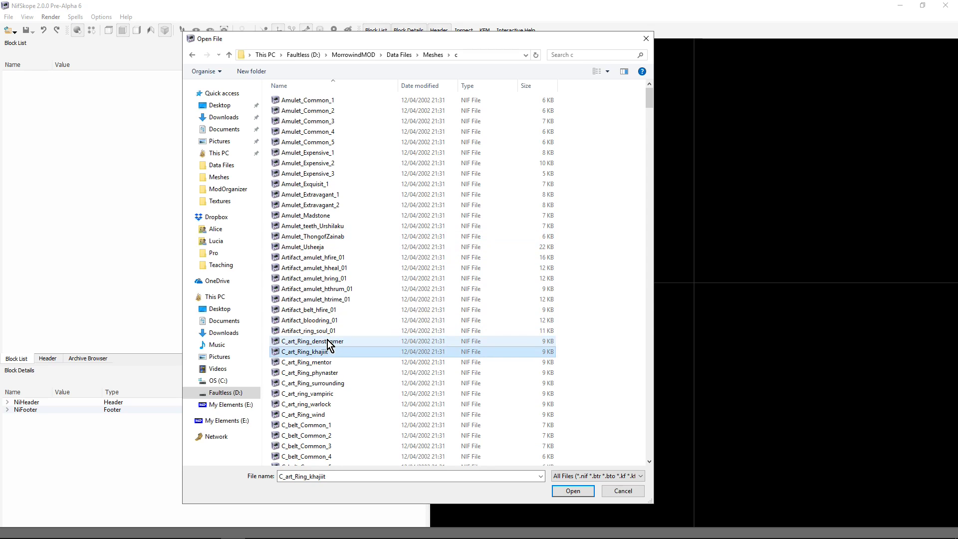
text(c_r)
scroll(328, 344, down, 5)
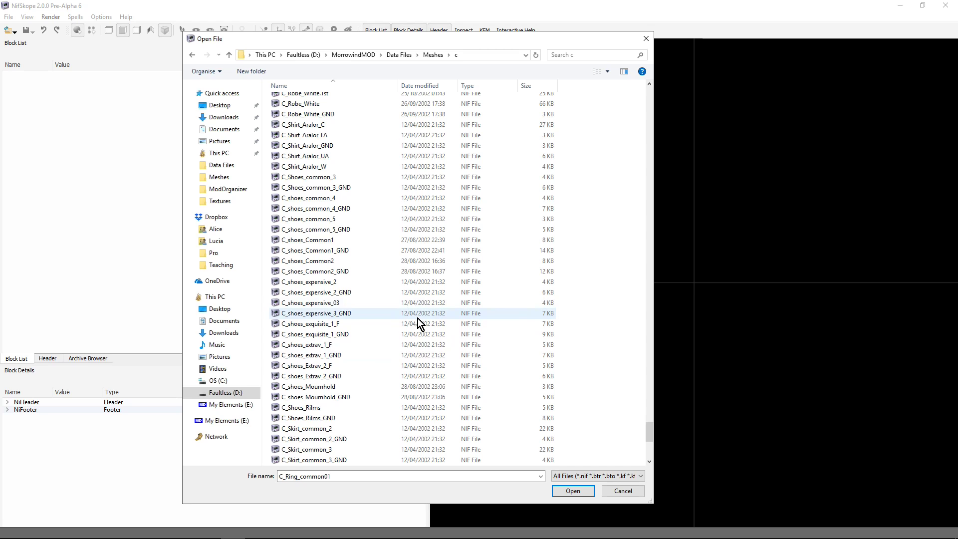
scroll(418, 318, down, 7)
scroll(418, 317, up, 14)
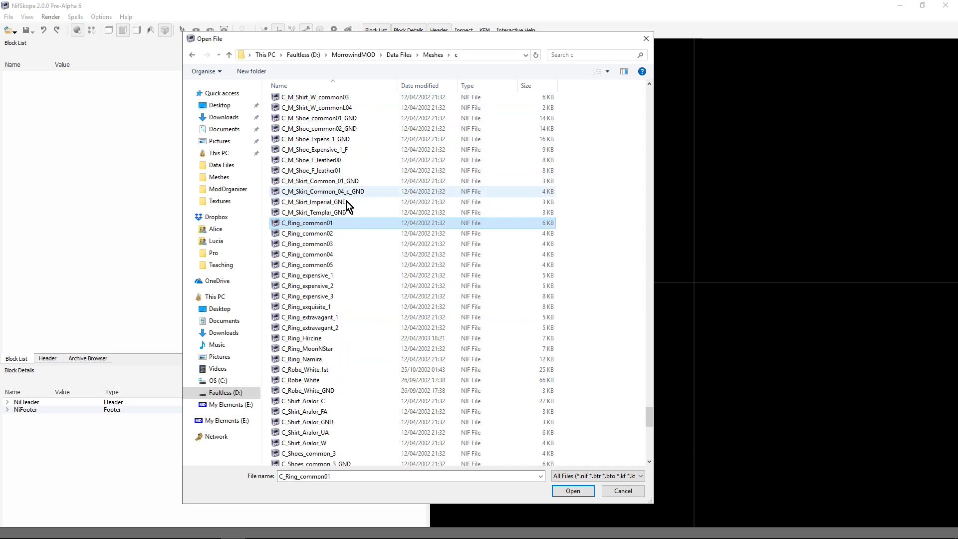
- Open C_Ring_extravagant_1.nif, turn it to the gem, and select the gem and band shapes
double_click(325, 317)
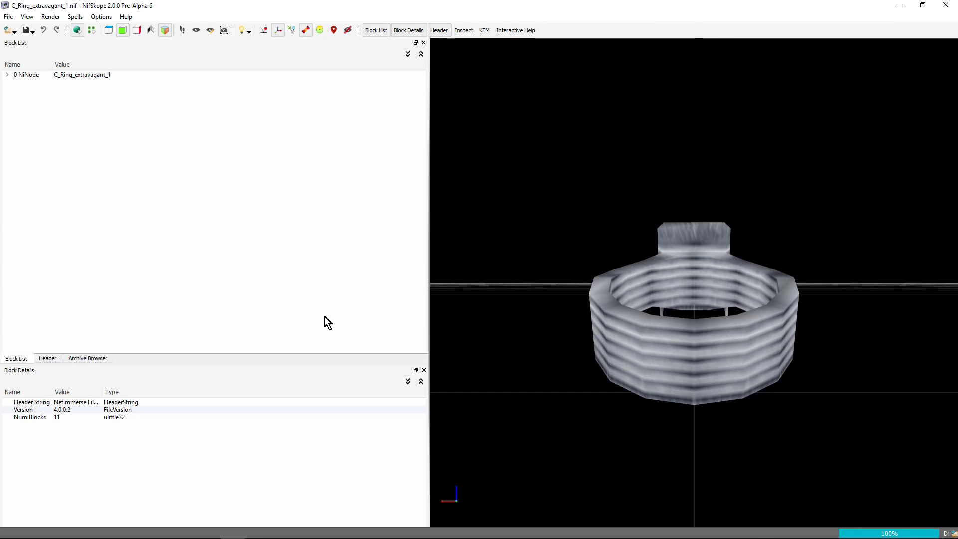
drag(594, 290, 479, 415)
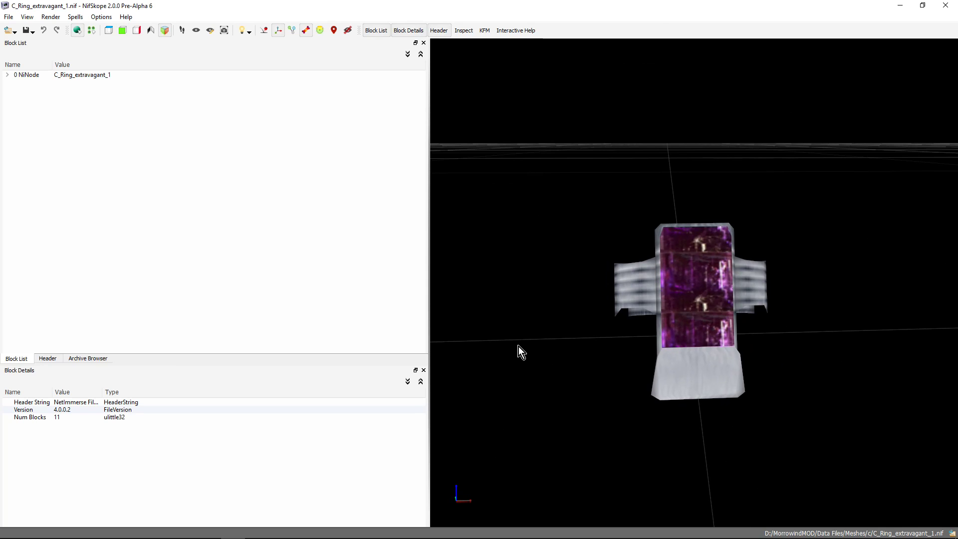
click(699, 286)
click(676, 375)
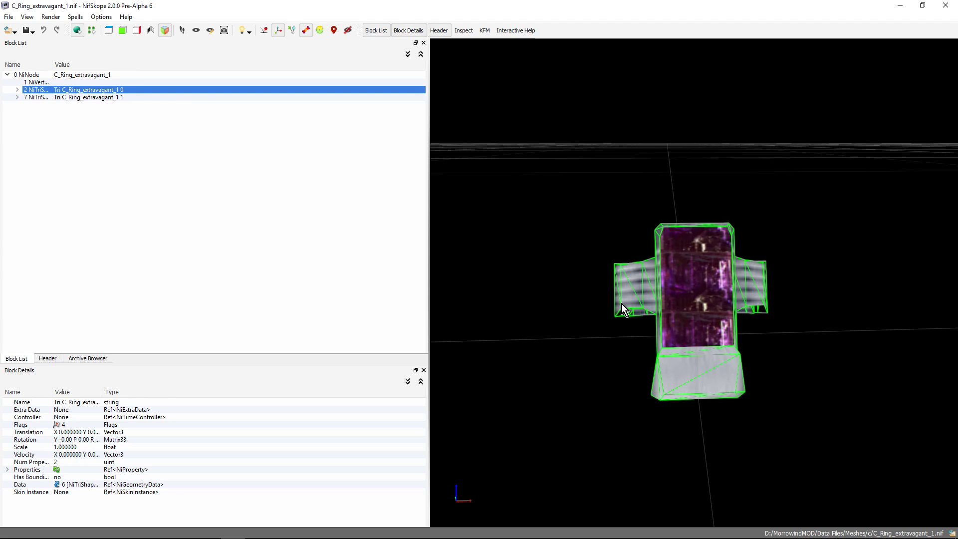
click(695, 273)
click(688, 361)
- Auto-detect game paths in Settings > Resources, keep D:/MorrowindMOD/Data Files first, and apply
click(100, 17)
click(115, 29)
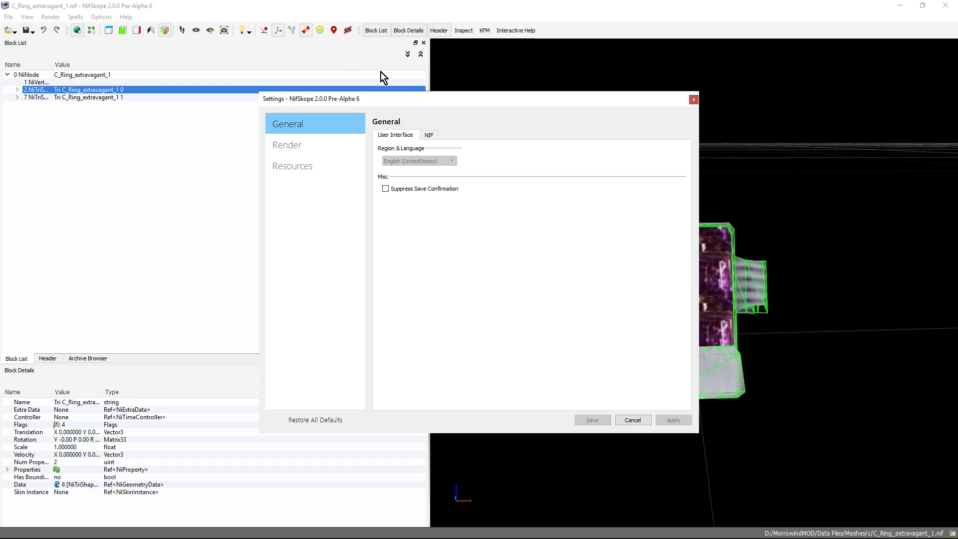
click(299, 177)
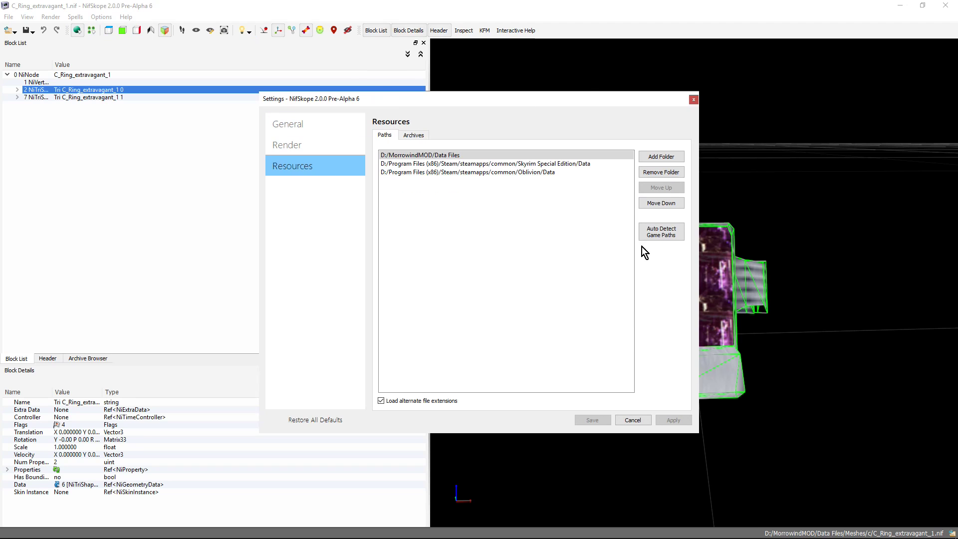
click(659, 234)
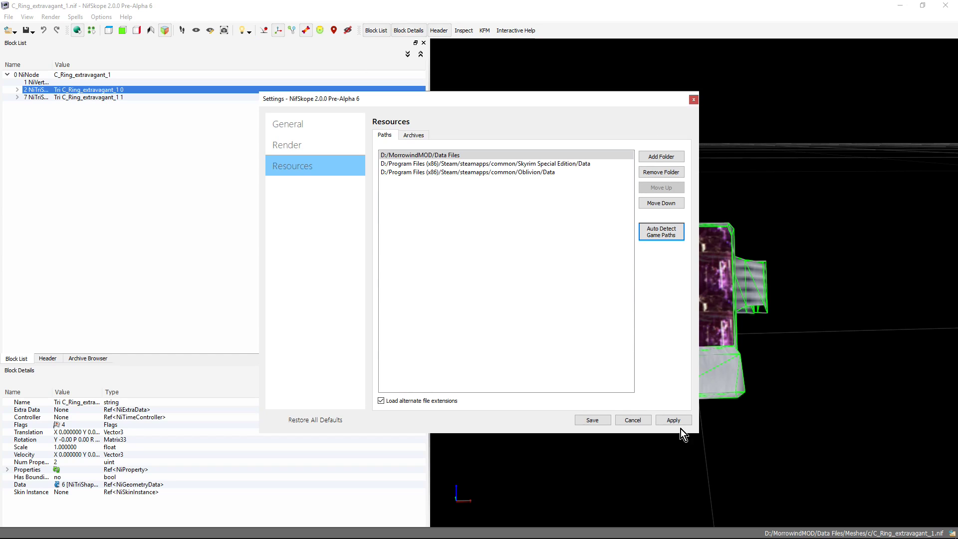
click(437, 155)
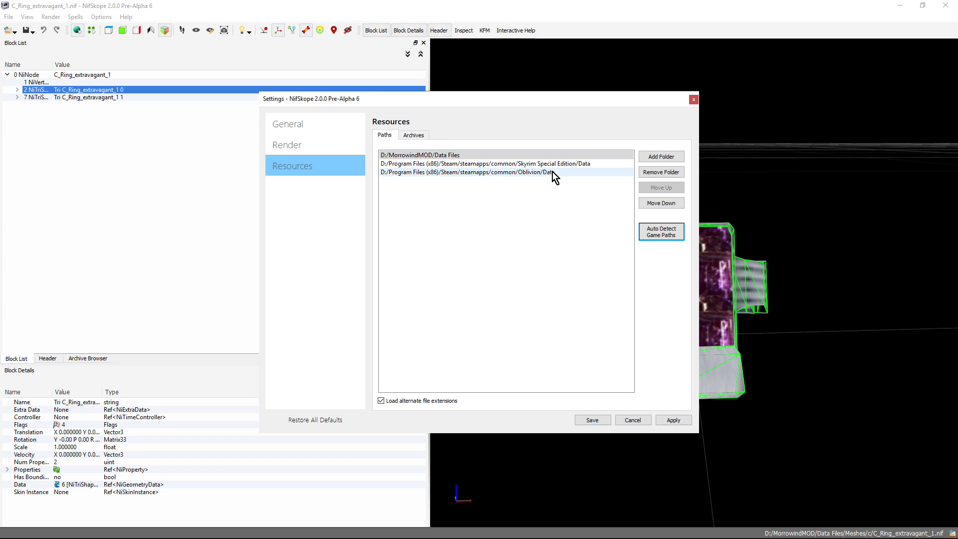
click(672, 420)
- Select the gem mesh and expand NiTriShape 7 down to its texture file
click(624, 421)
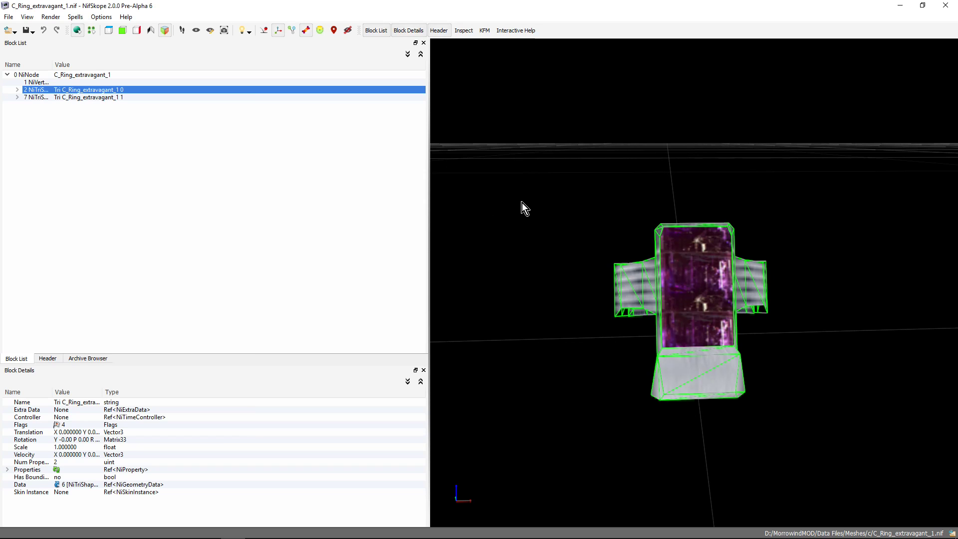
click(579, 208)
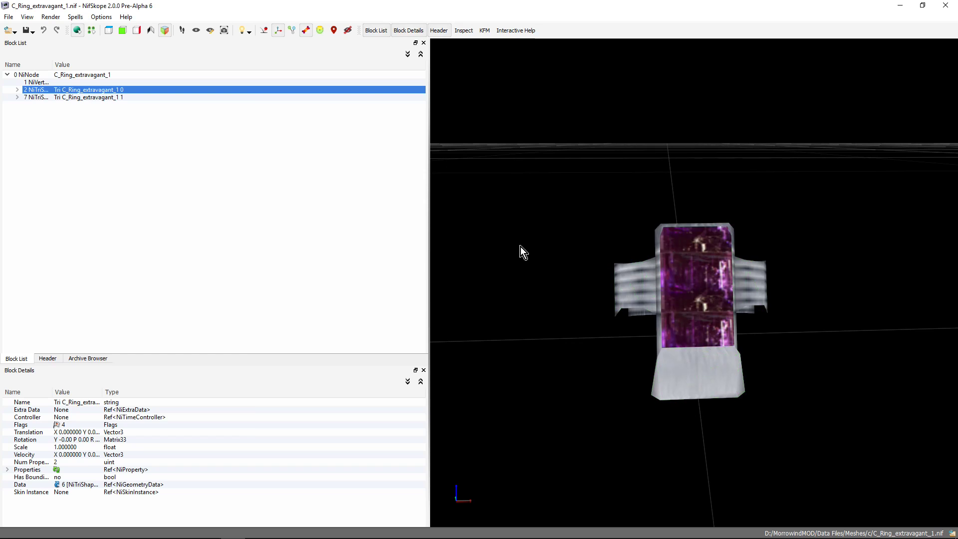
click(684, 300)
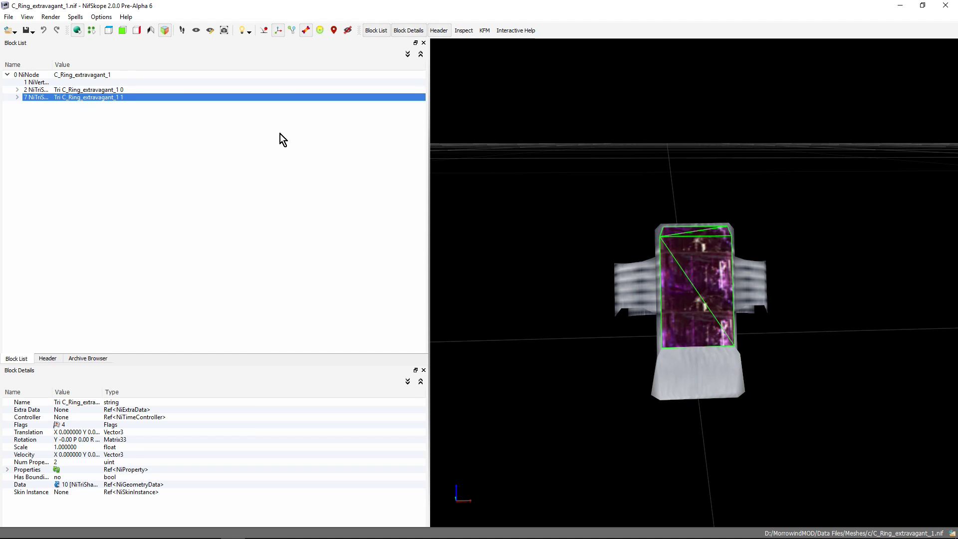
click(17, 97)
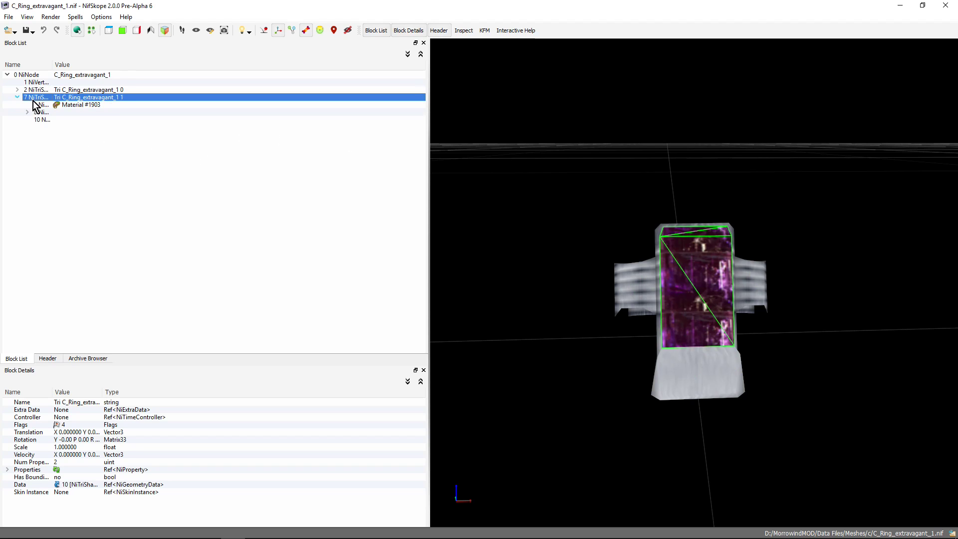
click(28, 113)
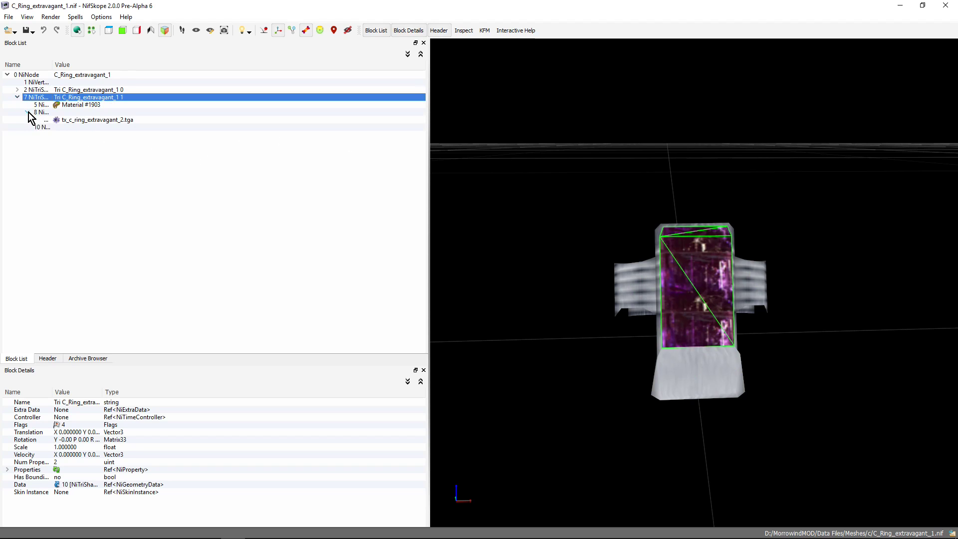
- Search the textures for 'emerald' and apply tx_gem_emerald_01 to the gem
double_click(58, 122)
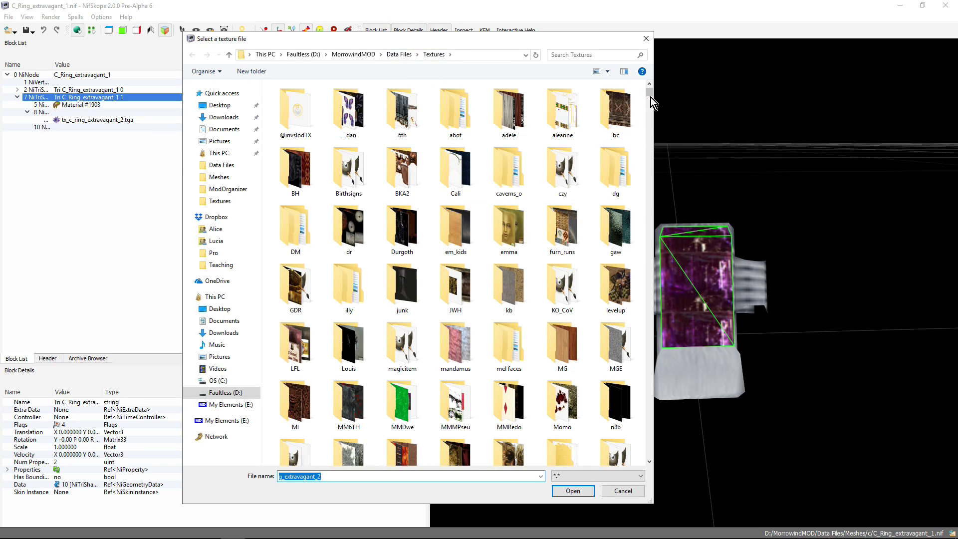
drag(651, 96, 653, 73)
click(574, 56)
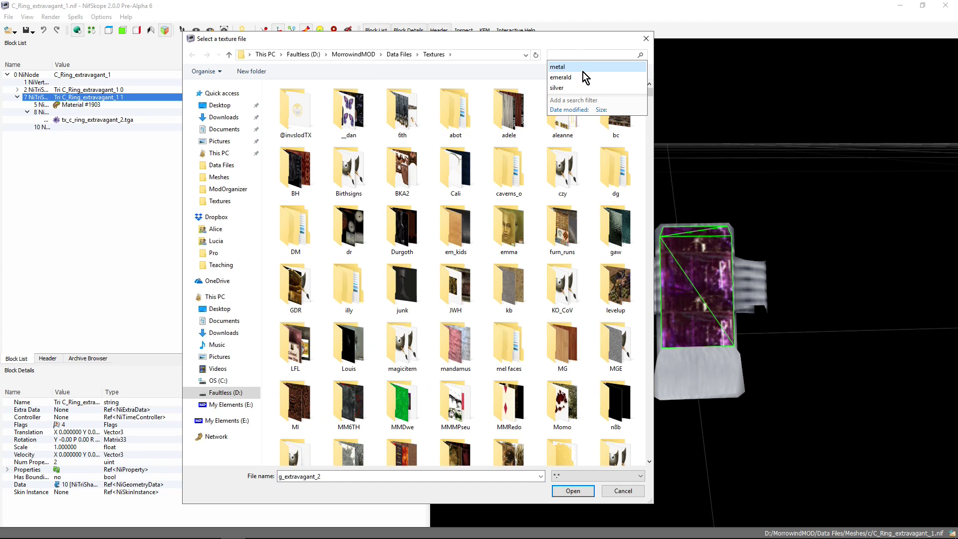
click(580, 79)
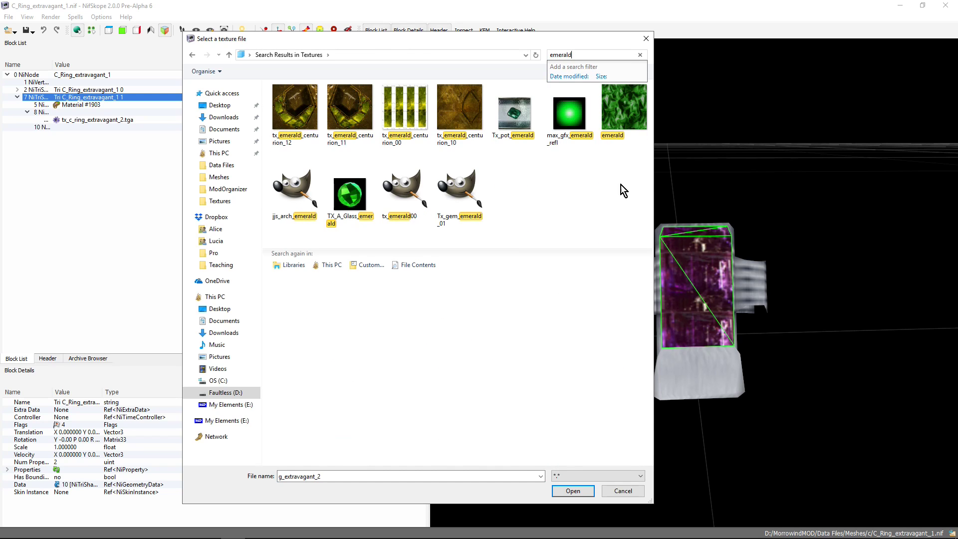
click(407, 196)
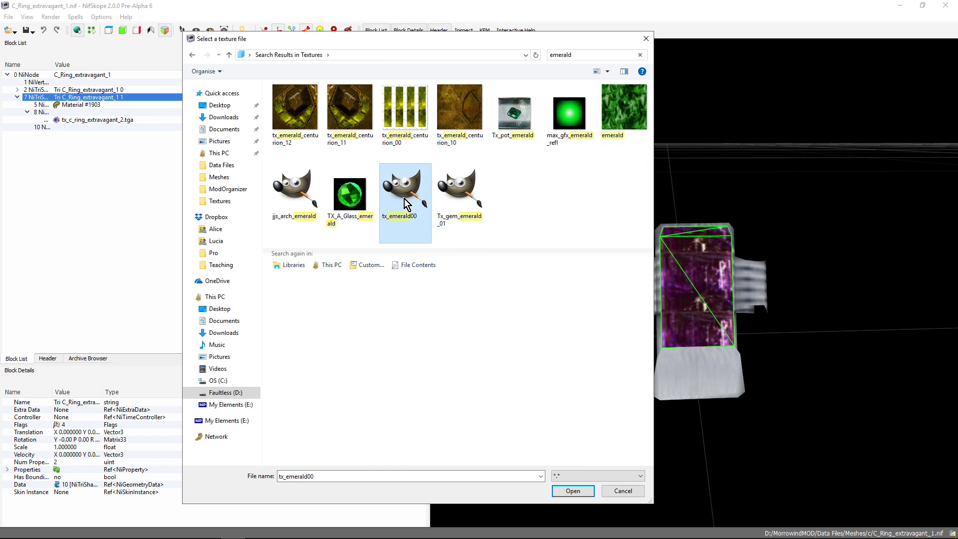
double_click(462, 191)
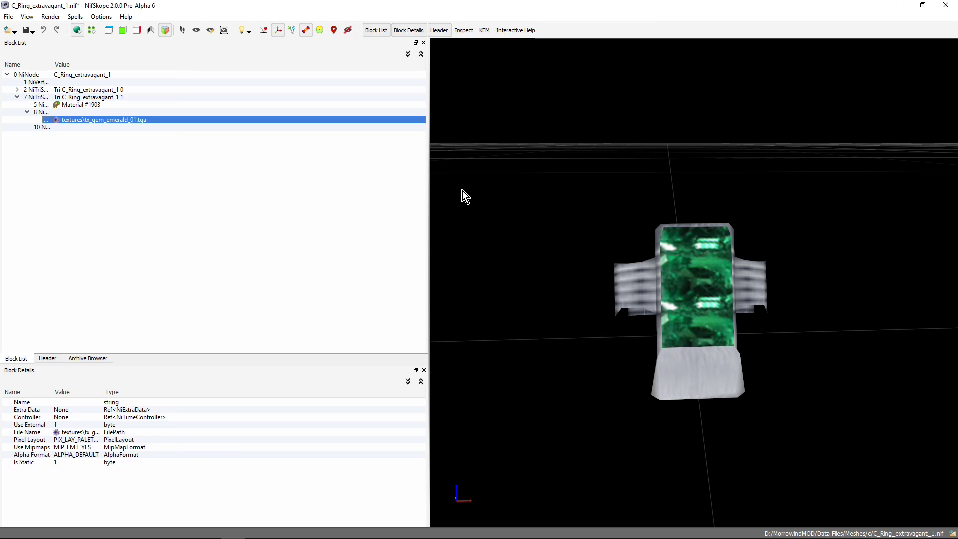
drag(639, 392, 601, 343)
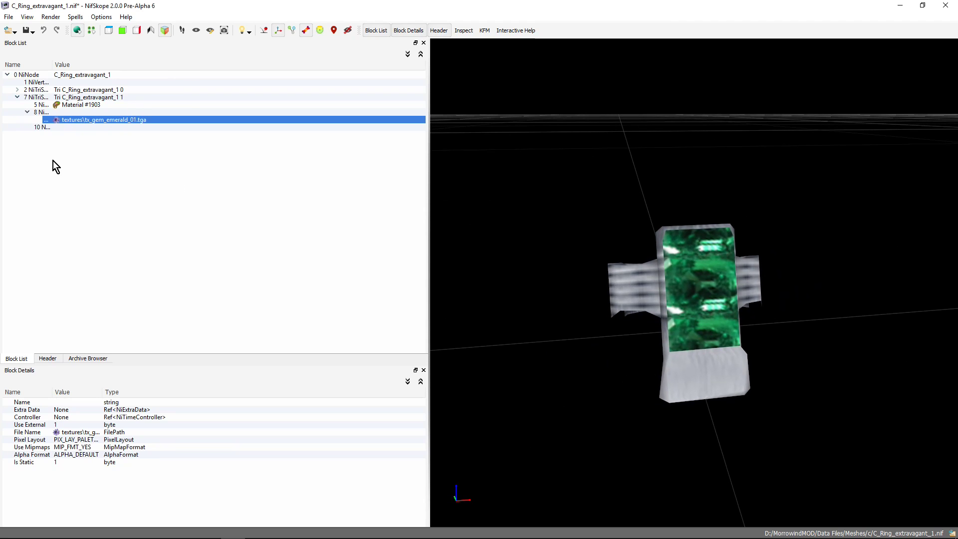
- Copy the D:\MorrowindMOD\Data Files folder path from the texture chooser
click(54, 122)
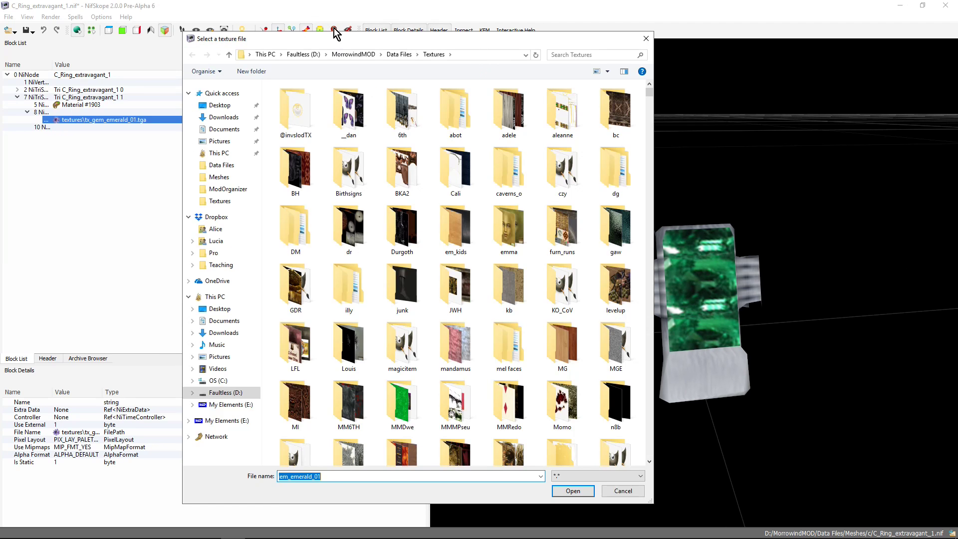
click(474, 53)
key(ctrl+c)
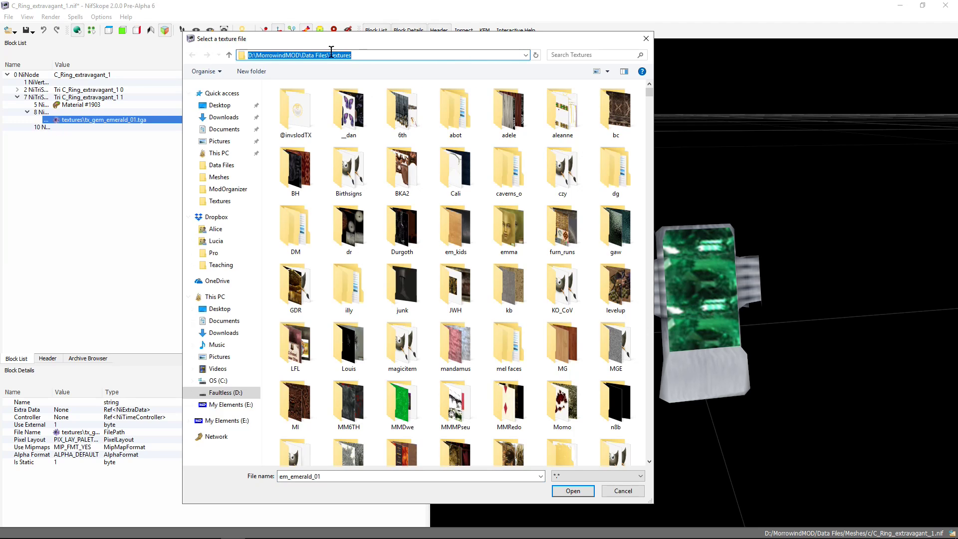
drag(331, 54, 247, 56)
click(646, 39)
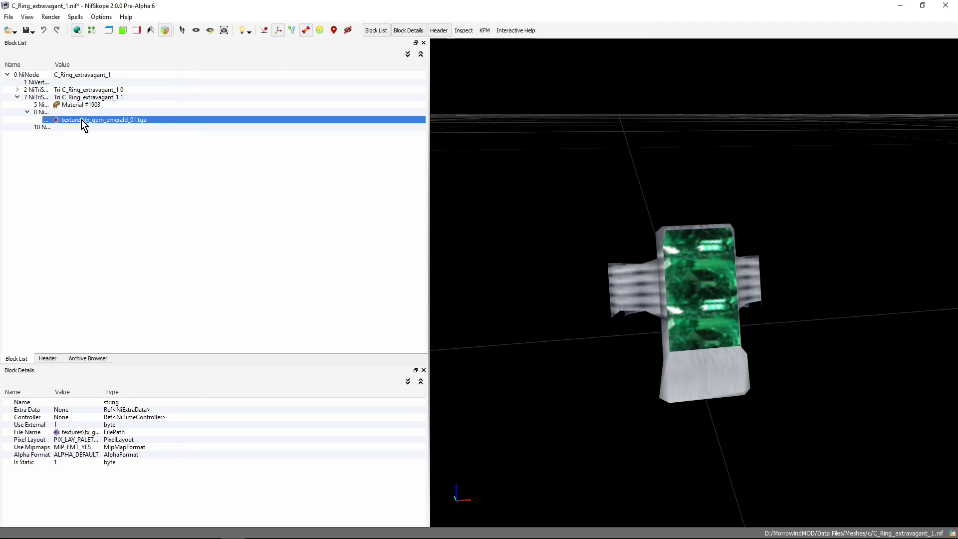
- Prefix the gem's texture path with D:\MorrowindMOD\Data Files\ and reopen it for correction
double_click(80, 121)
key(Home)
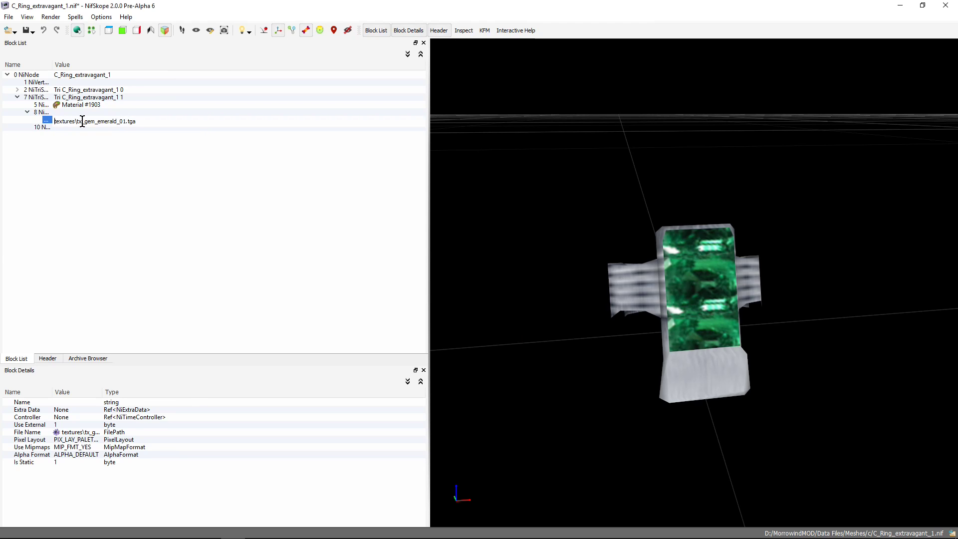
key(ctrl+v)
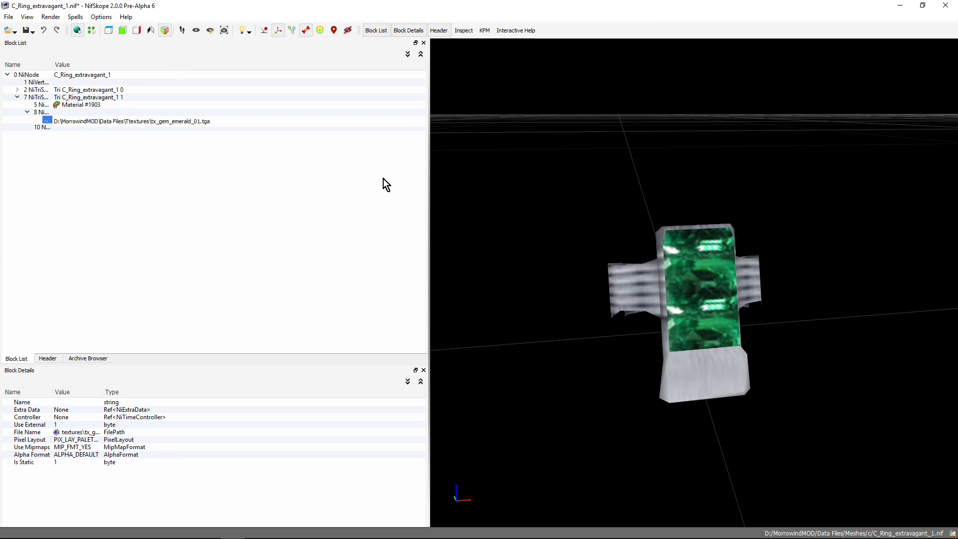
click(310, 113)
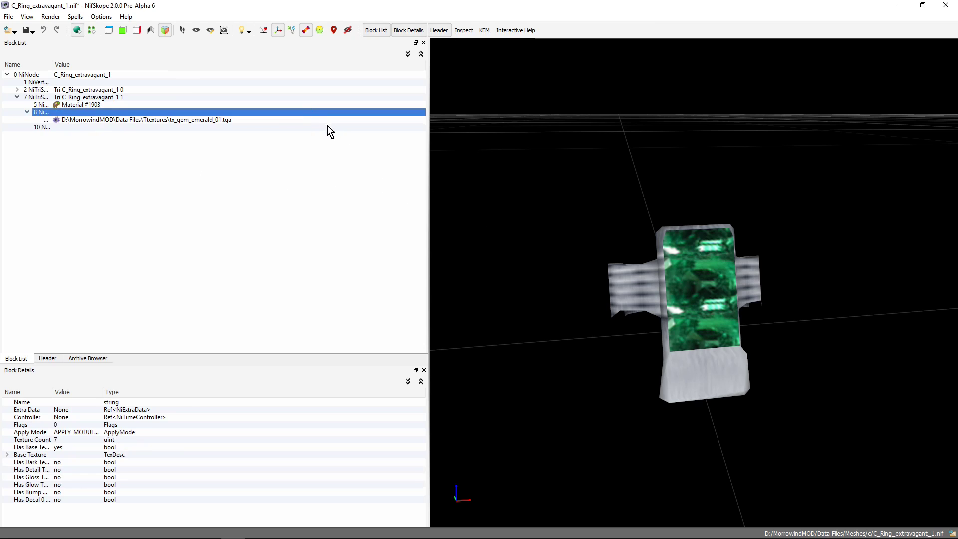
click(150, 120)
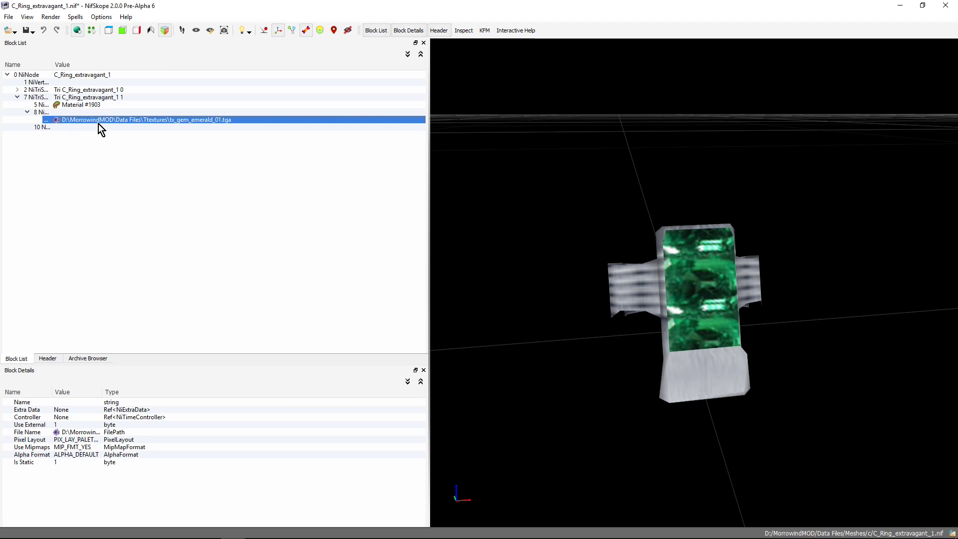
double_click(148, 122)
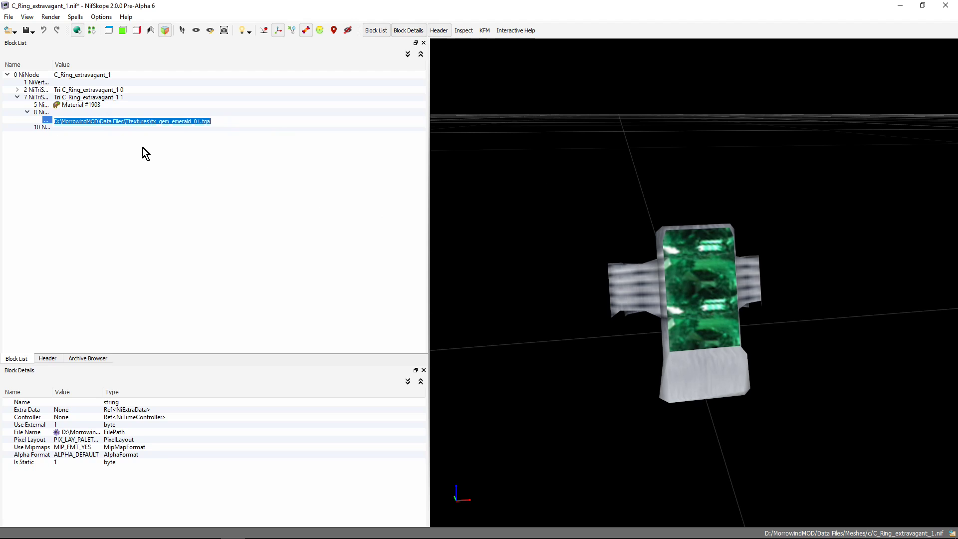
click(131, 121)
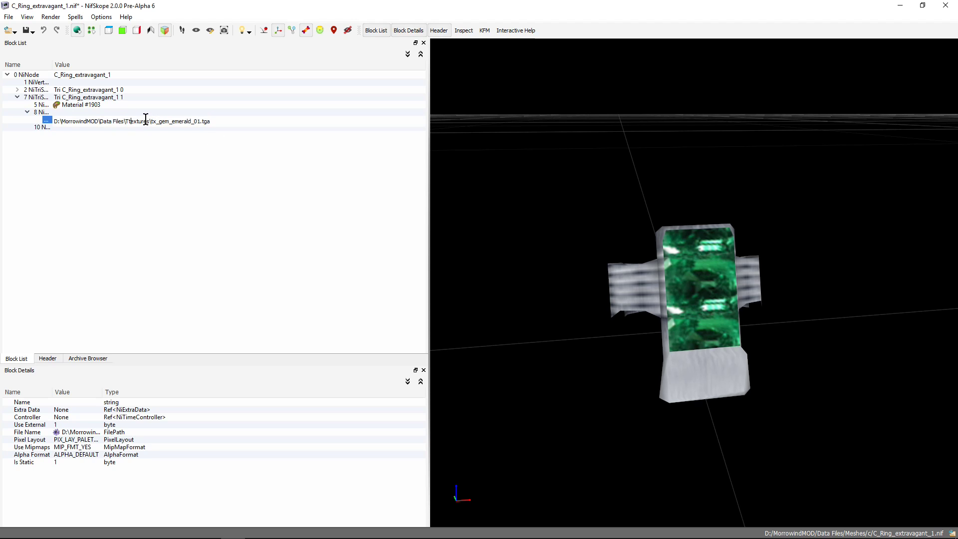
- Delete the stray T from 'Ttextures' and commit the path
key(BackSpace)
click(46, 121)
click(117, 114)
- Remove the D:\MorrowindMOD\Data Files prefix, leaving \textures\tx_gem_emerald_01.tga
click(136, 121)
click(138, 121)
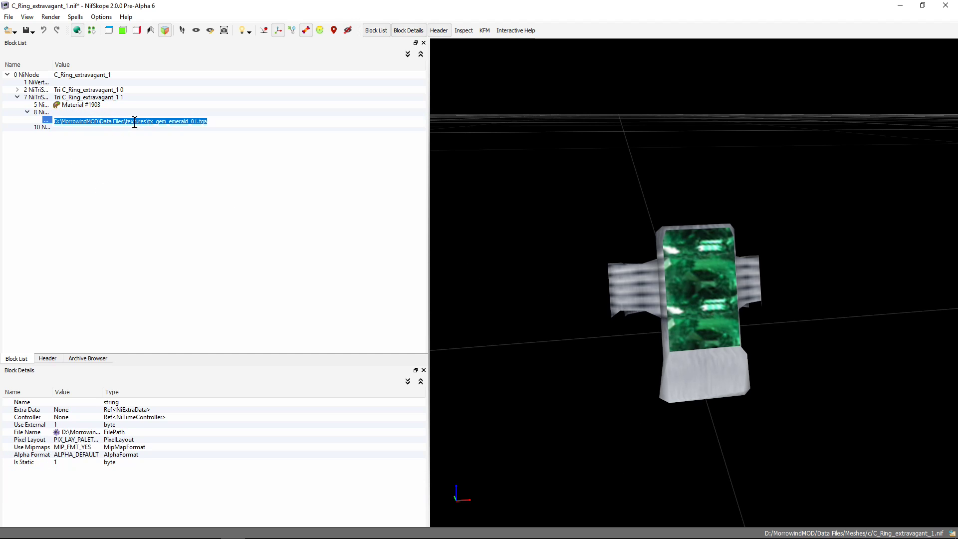
drag(129, 125, 26, 112)
drag(124, 122, 38, 125)
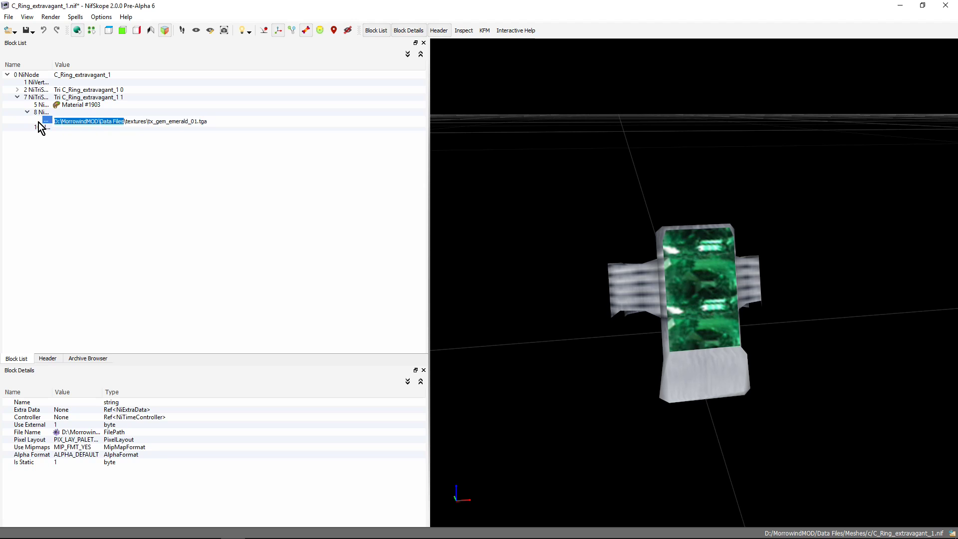
key(BackSpace)
key(Return)
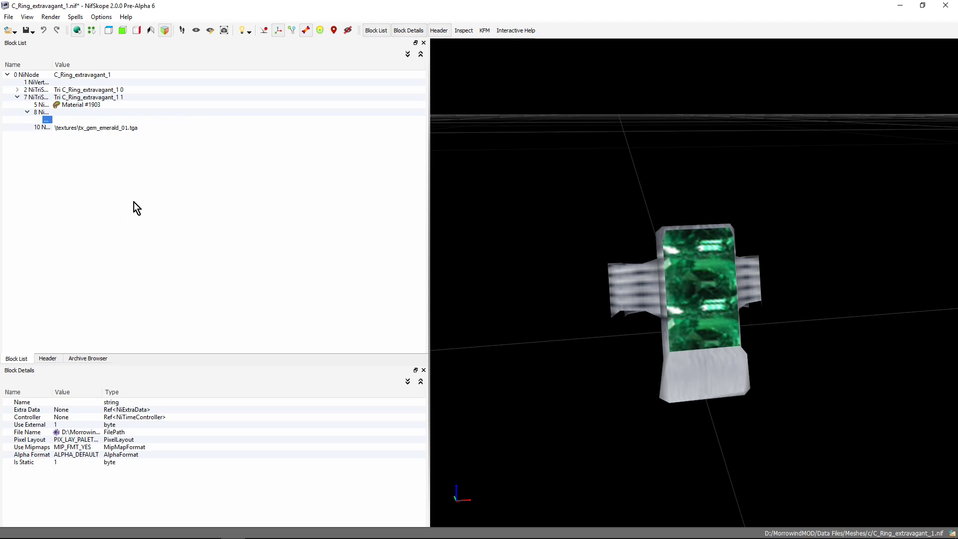
- Select the ring band and open the texture chooser from its texturing property
click(697, 298)
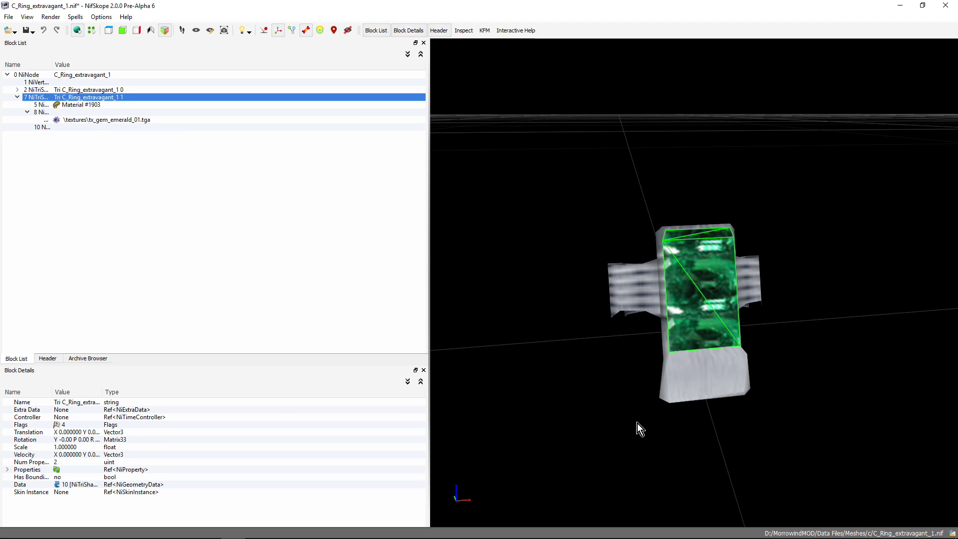
drag(637, 423, 659, 397)
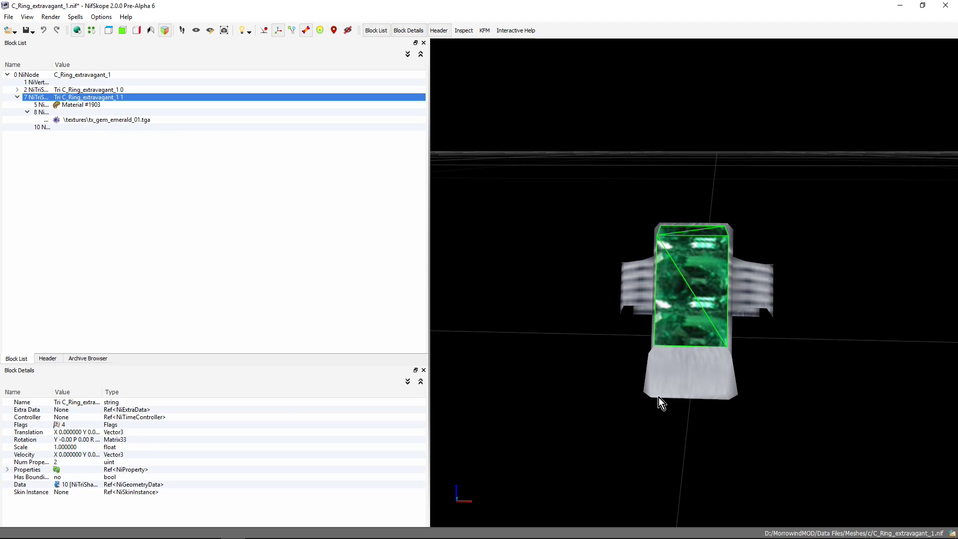
click(652, 372)
drag(541, 376, 567, 374)
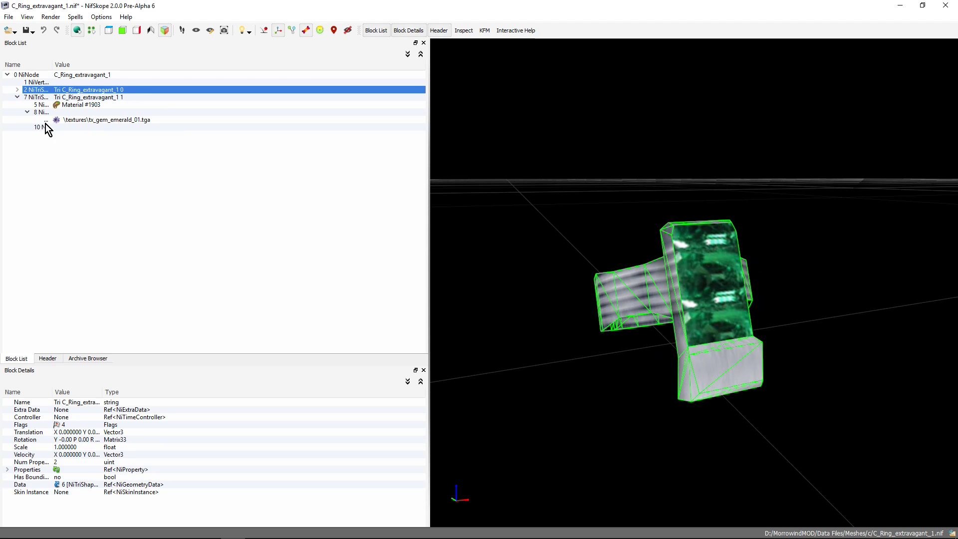
click(18, 91)
click(27, 98)
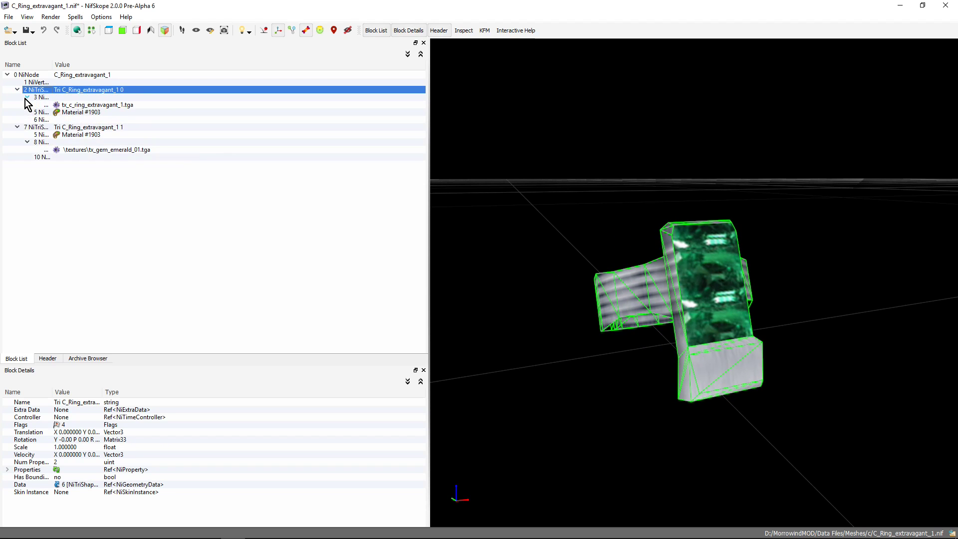
double_click(56, 106)
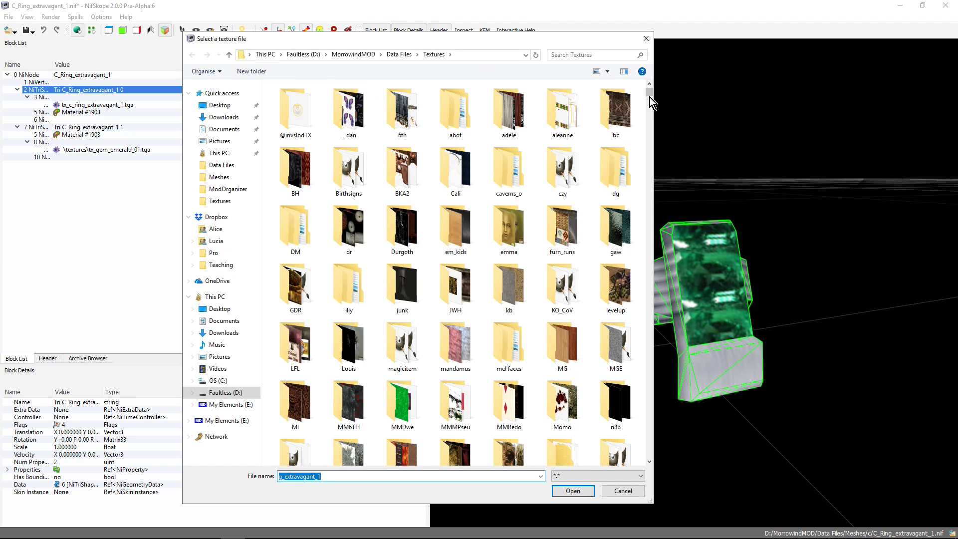
- Search the textures for 'metal' and compare candidates for the band
drag(649, 95, 663, 341)
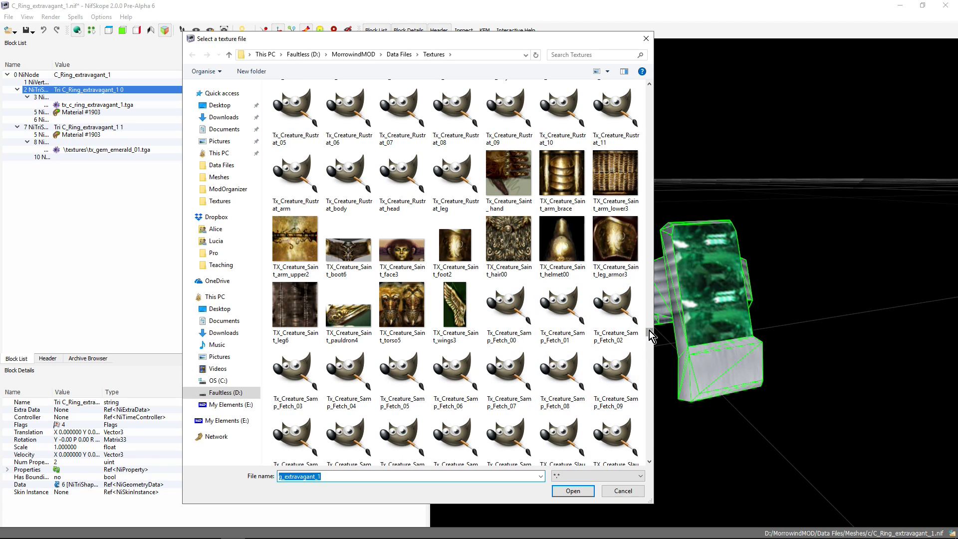
drag(651, 336, 645, 79)
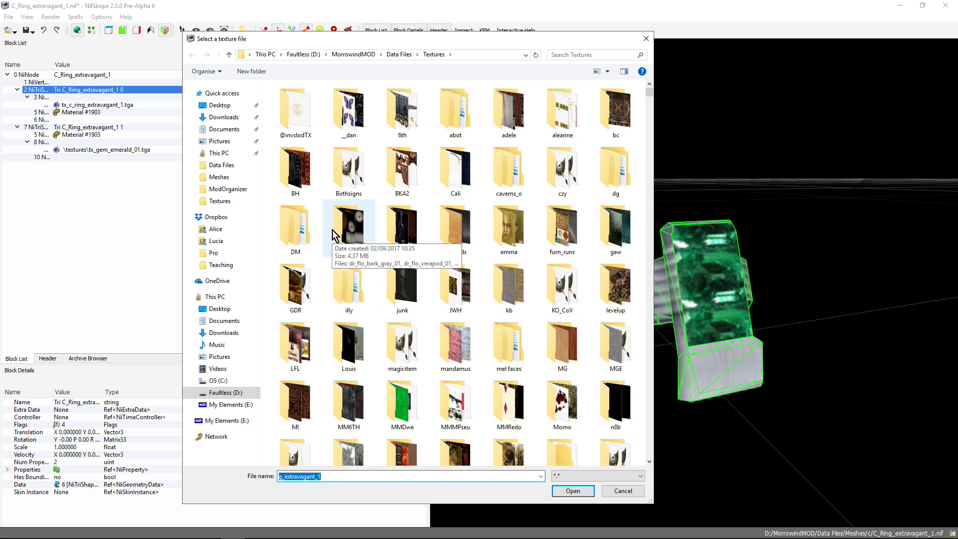
click(574, 55)
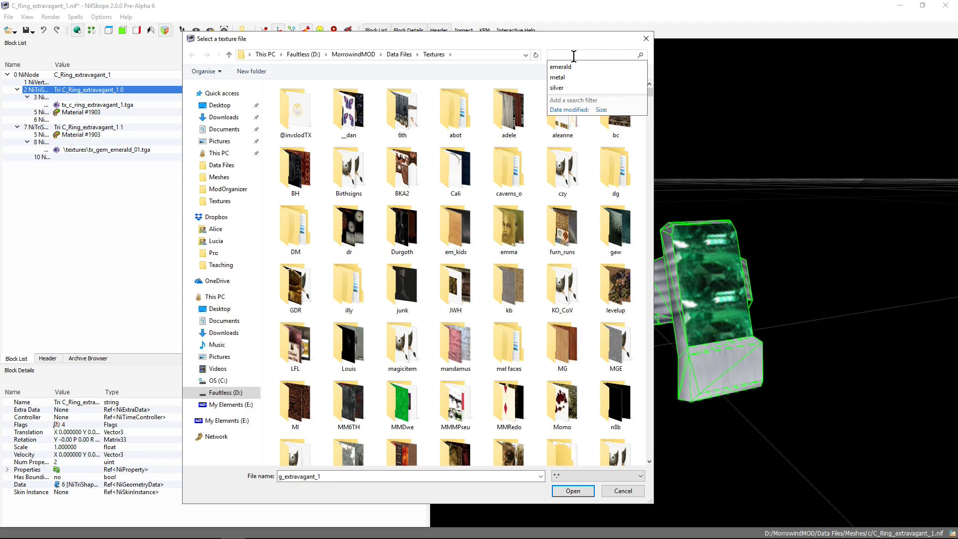
text(metal)
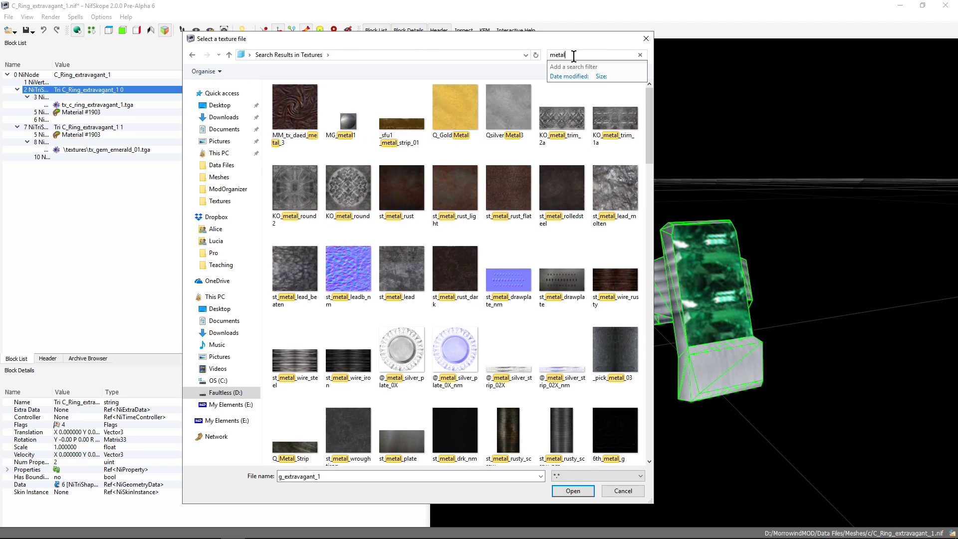
click(341, 368)
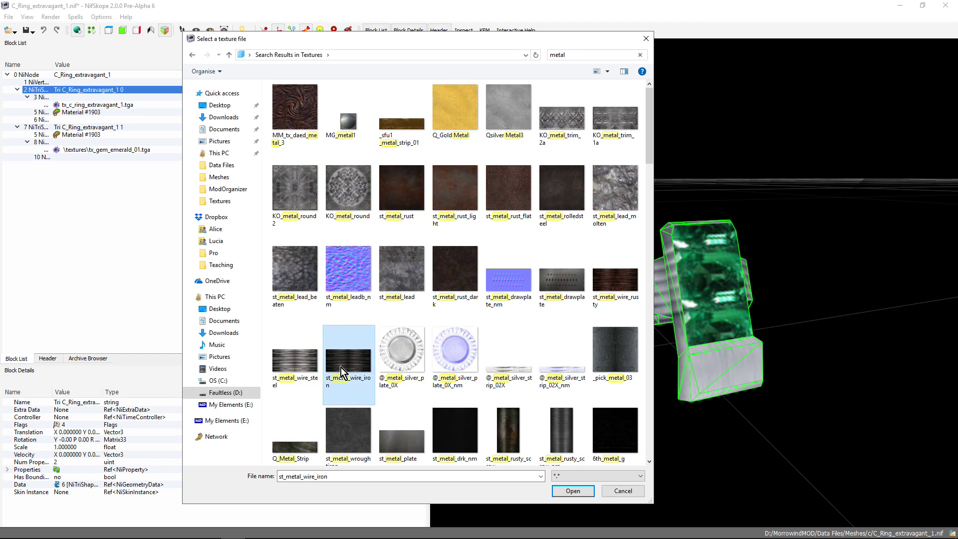
click(402, 384)
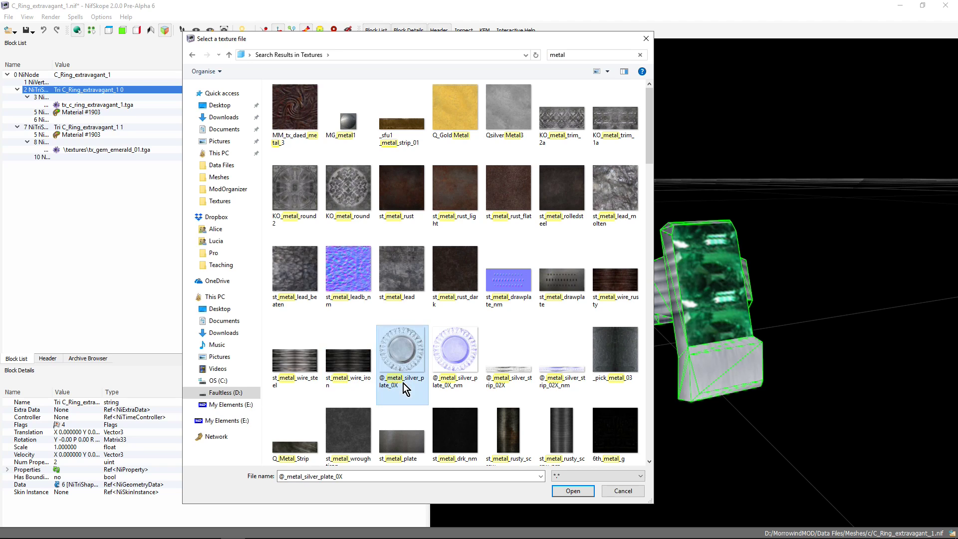
scroll(484, 380, down, 3)
scroll(498, 338, down, 10)
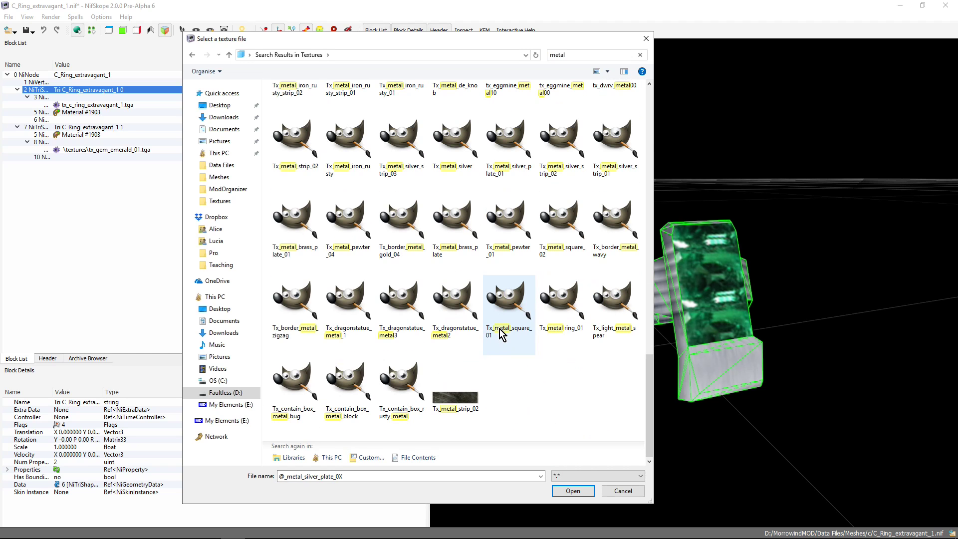
click(394, 387)
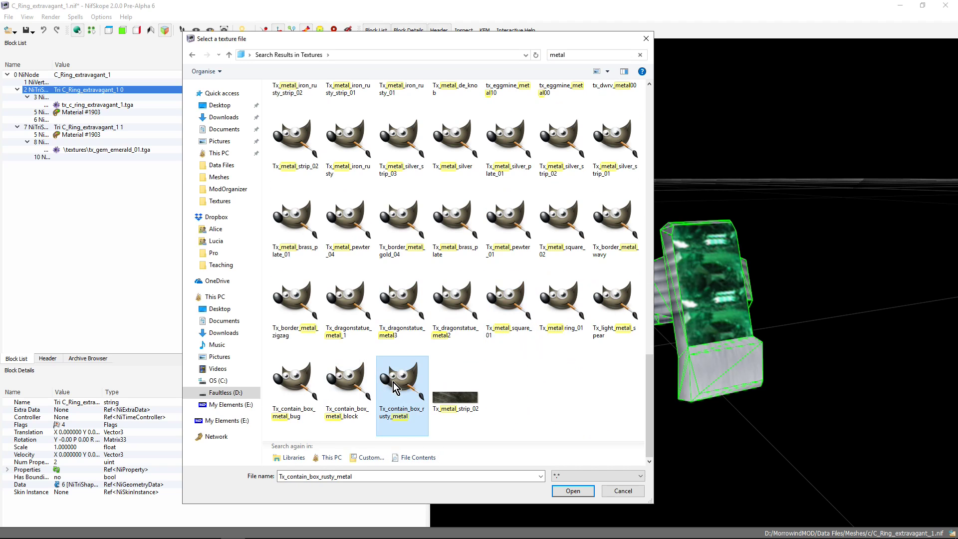
- Apply Tx_border_metal_zigzag to the band, inspect it, and right-click the band mesh
double_click(294, 314)
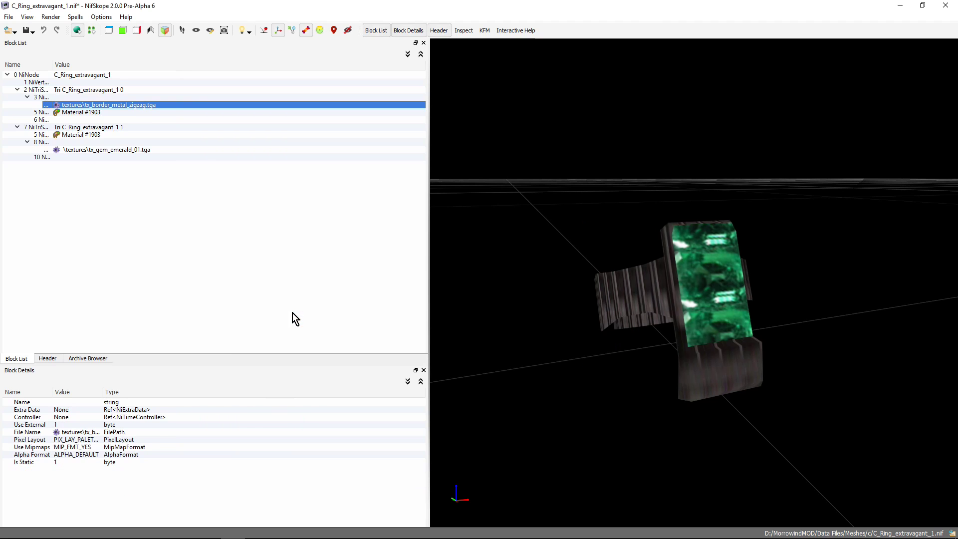
drag(555, 346, 727, 361)
click(726, 369)
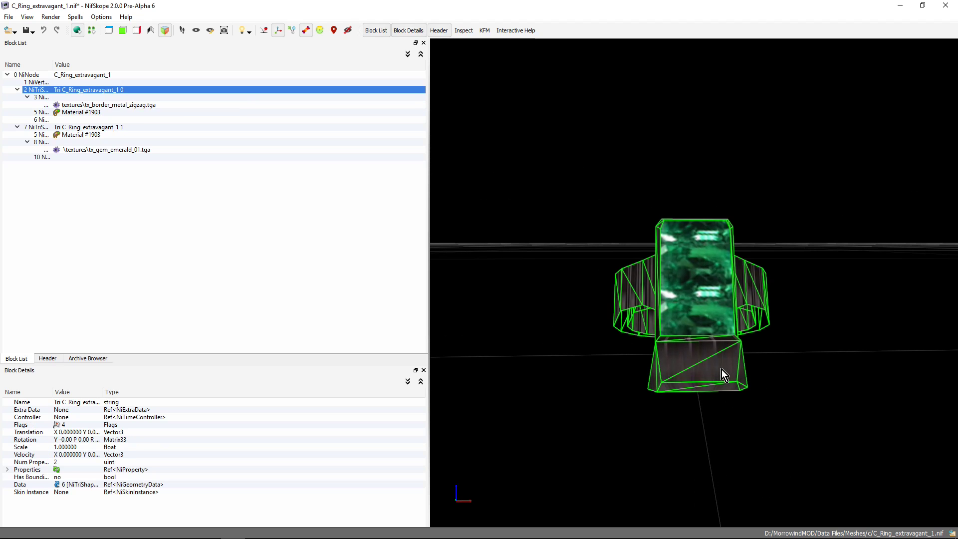
right_click(725, 375)
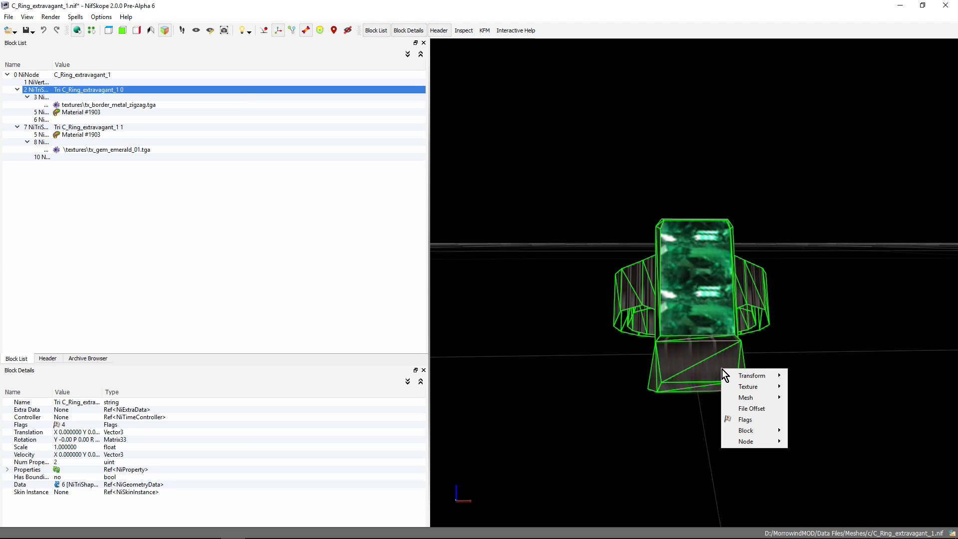
- Open the band's UV Editor with Texture > Edit UV and enlarge it
mouse_move(745, 387)
click(800, 388)
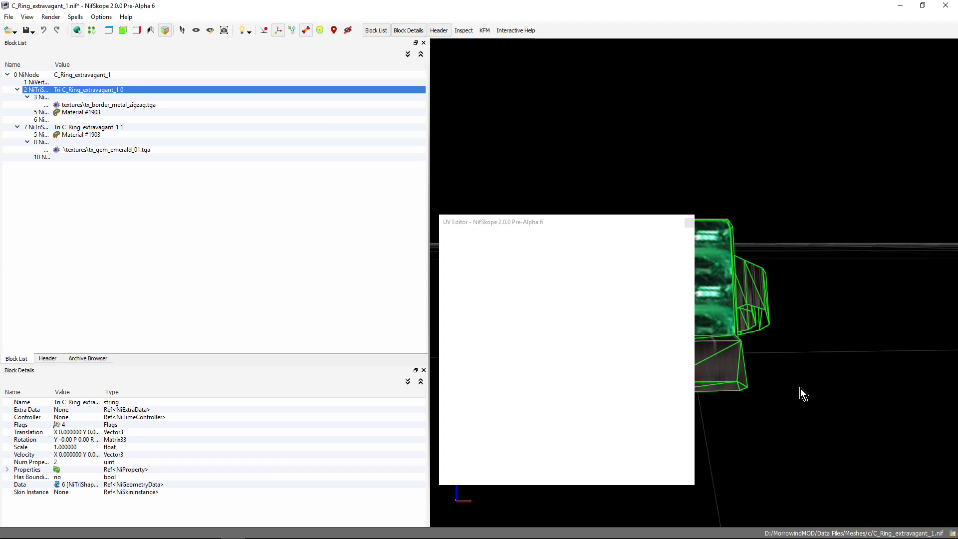
drag(529, 223, 180, 49)
drag(343, 313, 741, 492)
scroll(388, 319, down, 5)
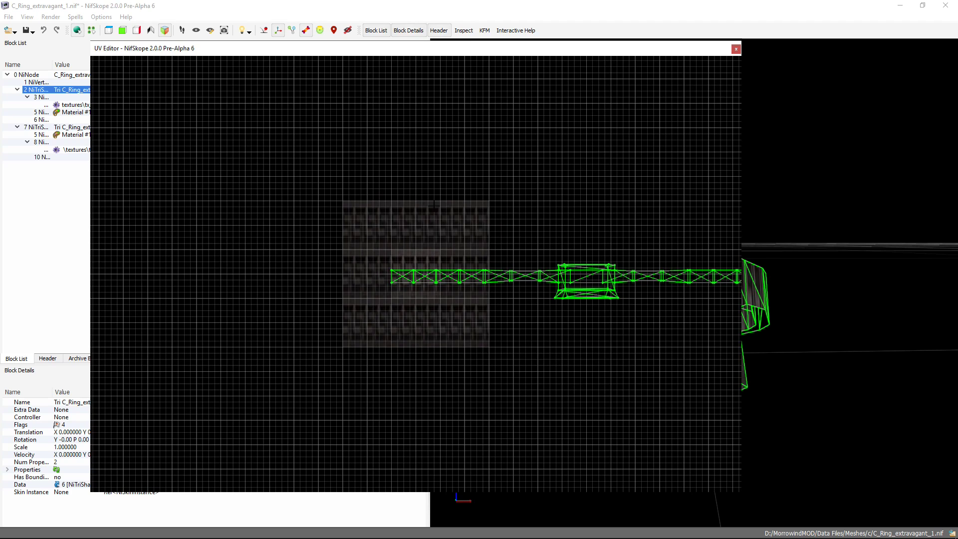
scroll(416, 274, down, 2)
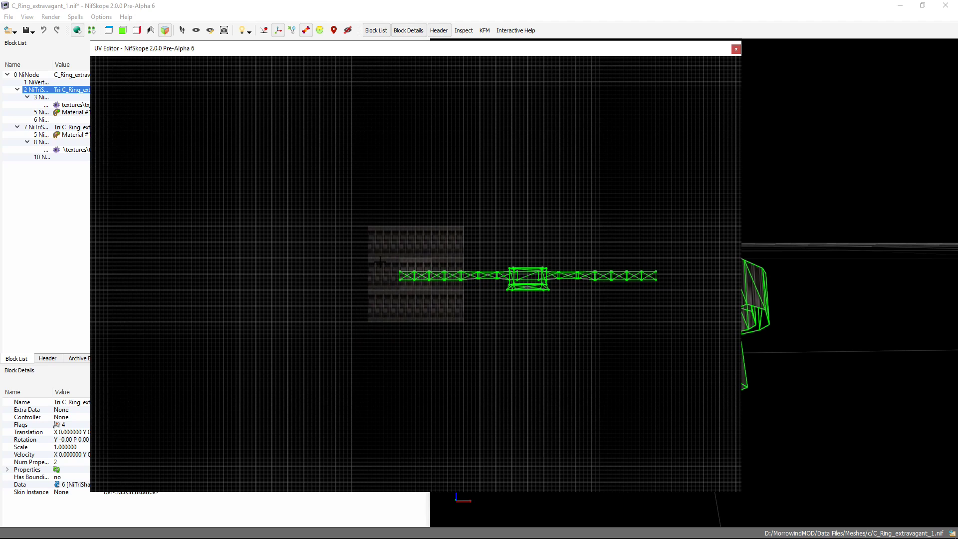
- Box-select all the band's UVs and shift them left across the zigzag texture
drag(380, 250, 640, 314)
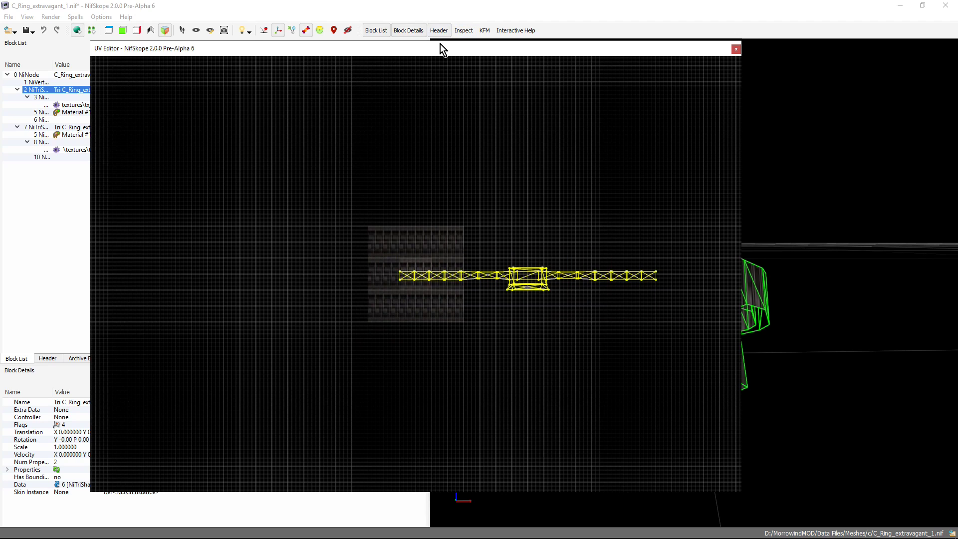
drag(439, 47, 404, 30)
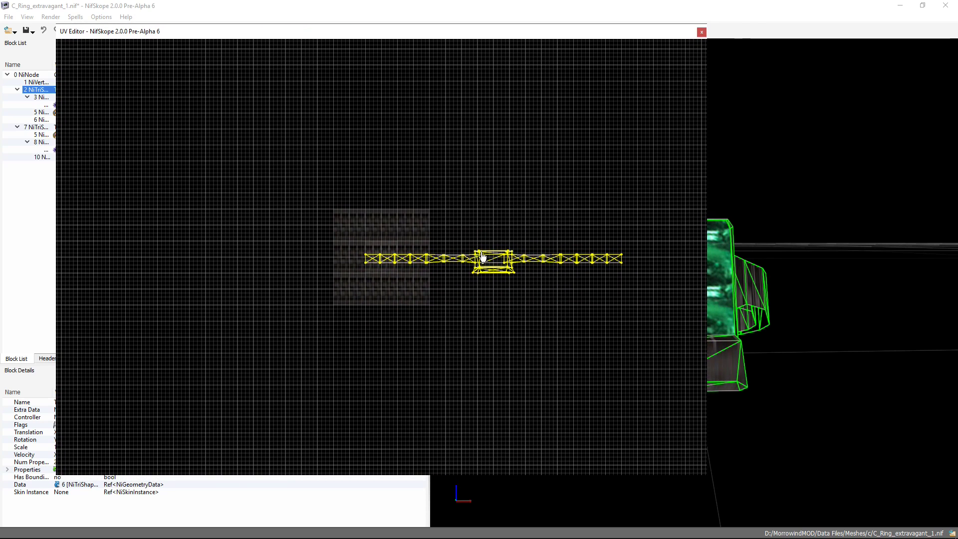
drag(478, 259, 453, 256)
key(ctrl+shift+a)
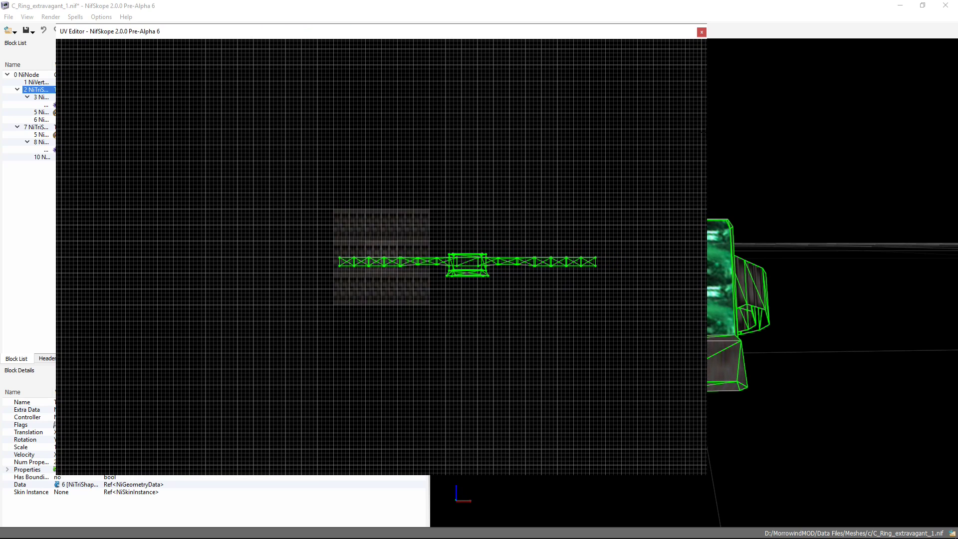
drag(706, 133, 557, 128)
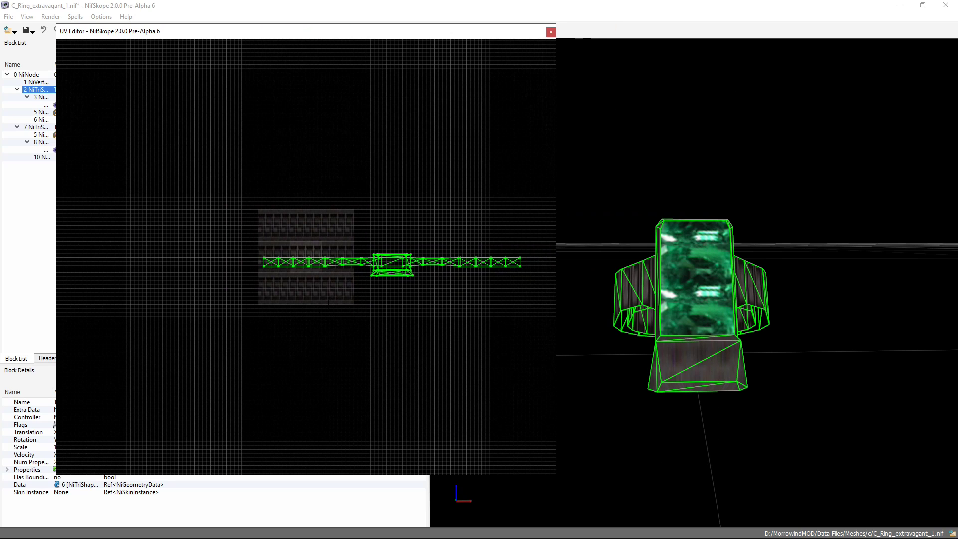
drag(229, 190, 549, 298)
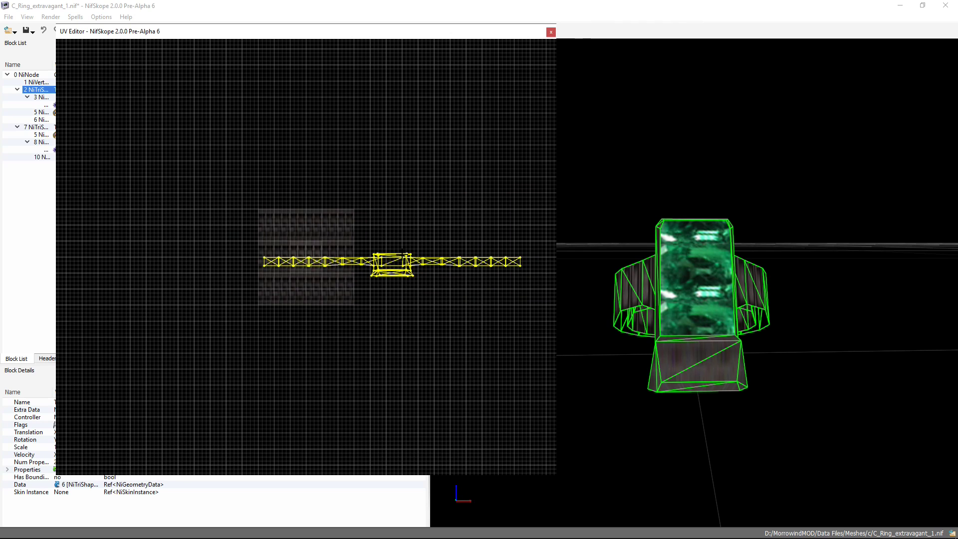
drag(405, 256, 334, 242)
- Orbit the 3-D view to check the band's new metal rib mapping
click(647, 398)
drag(785, 391, 715, 347)
drag(688, 405, 805, 402)
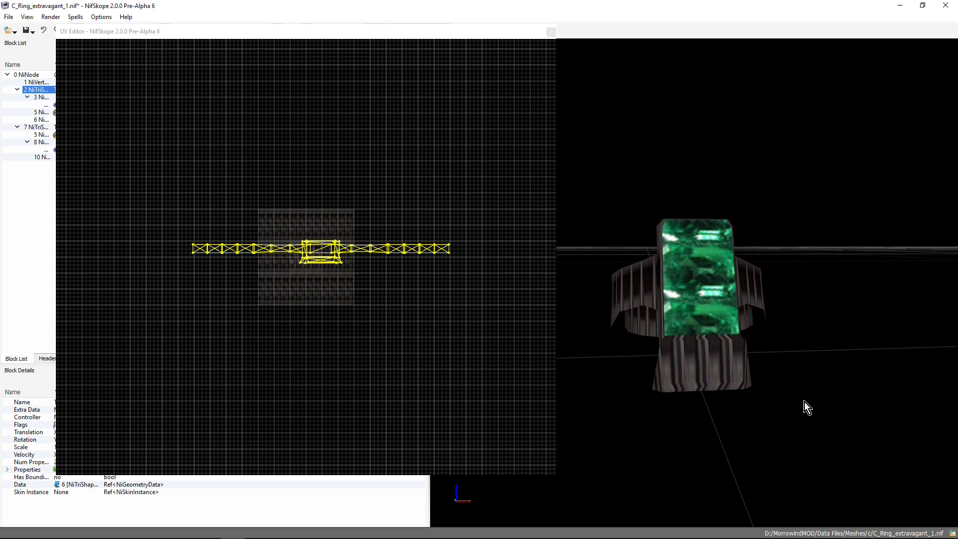
drag(687, 409, 691, 417)
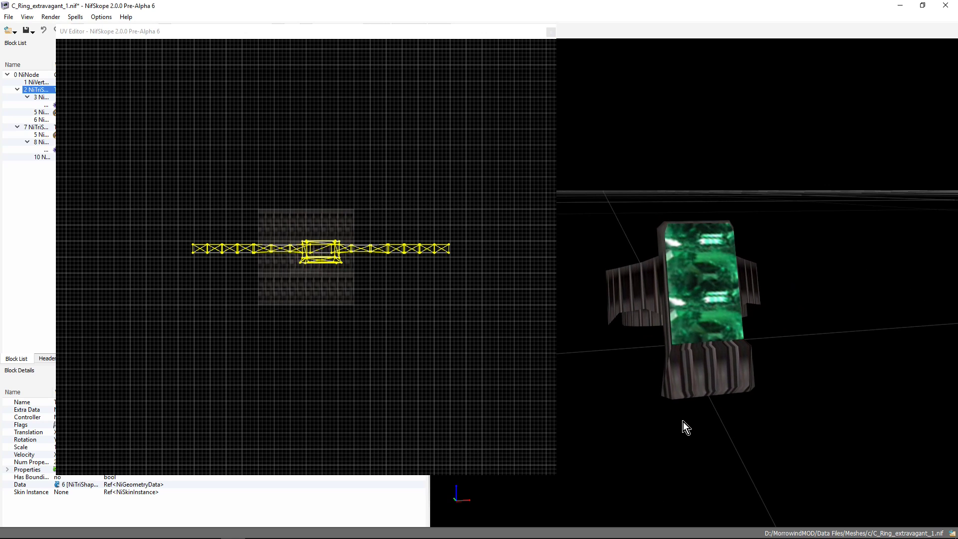
- Drag the stray band UV vertex back up in line with the band strip, then turn the ring to the emerald face
scroll(340, 282, up, 10)
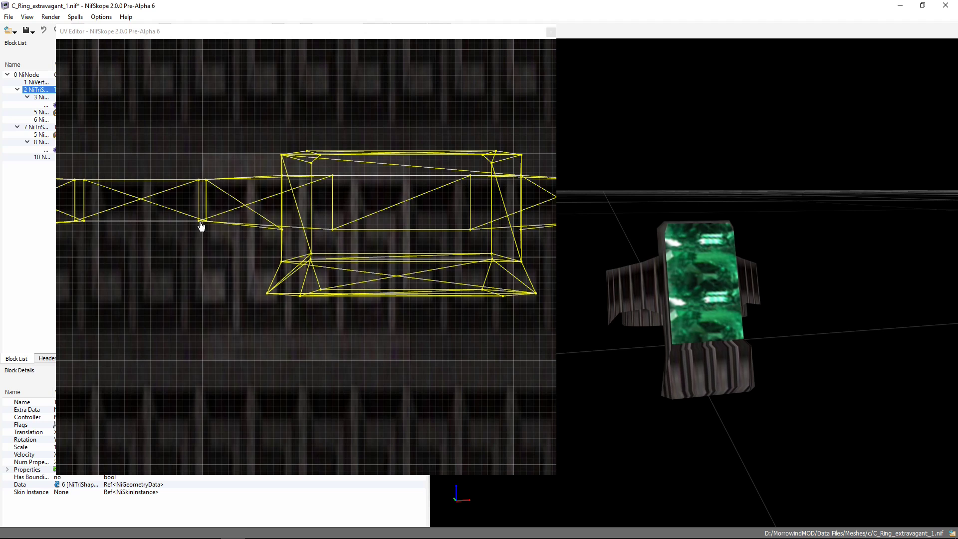
mouse_move(201, 226)
mouse_down()
mouse_move(201, 259)
mouse_move(203, 201)
mouse_move(209, 220)
mouse_up()
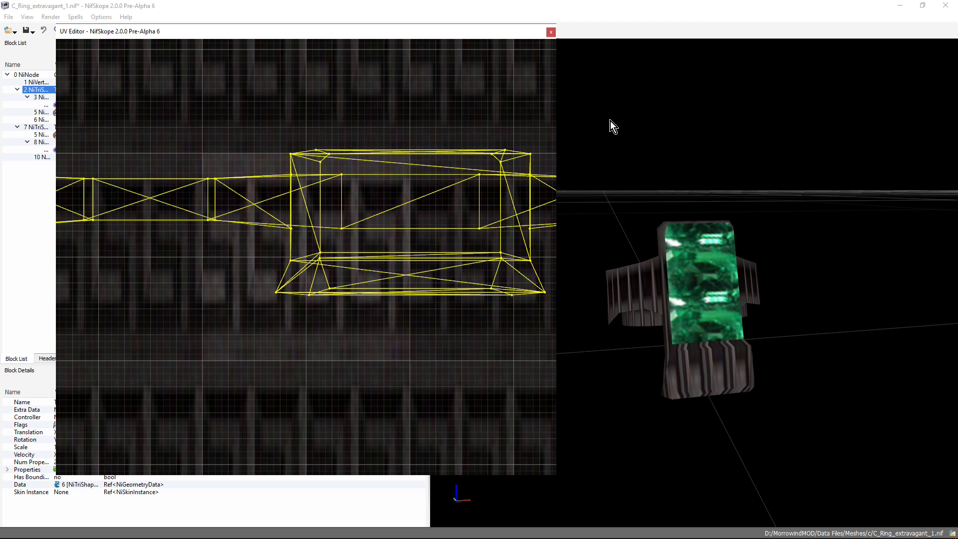
click(385, 180)
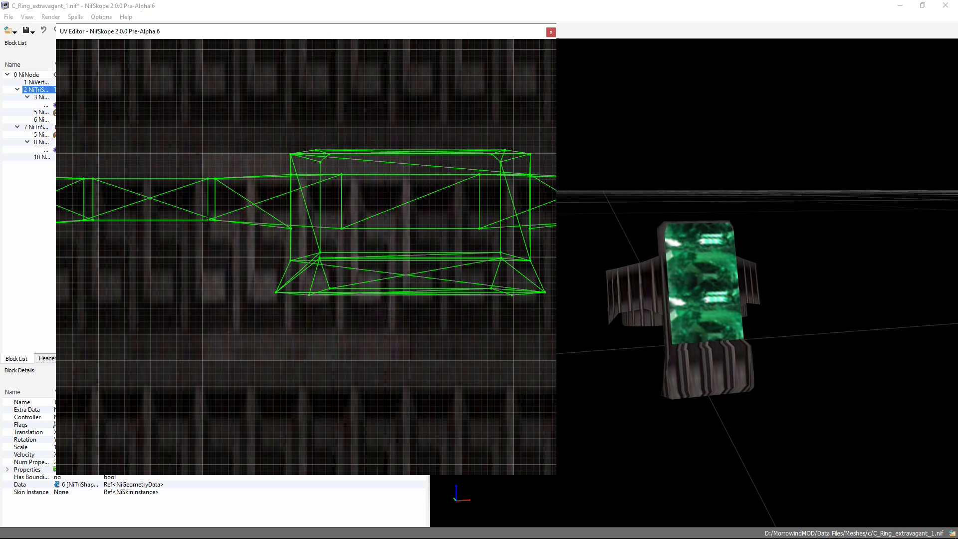
drag(209, 223, 205, 340)
drag(614, 349, 663, 289)
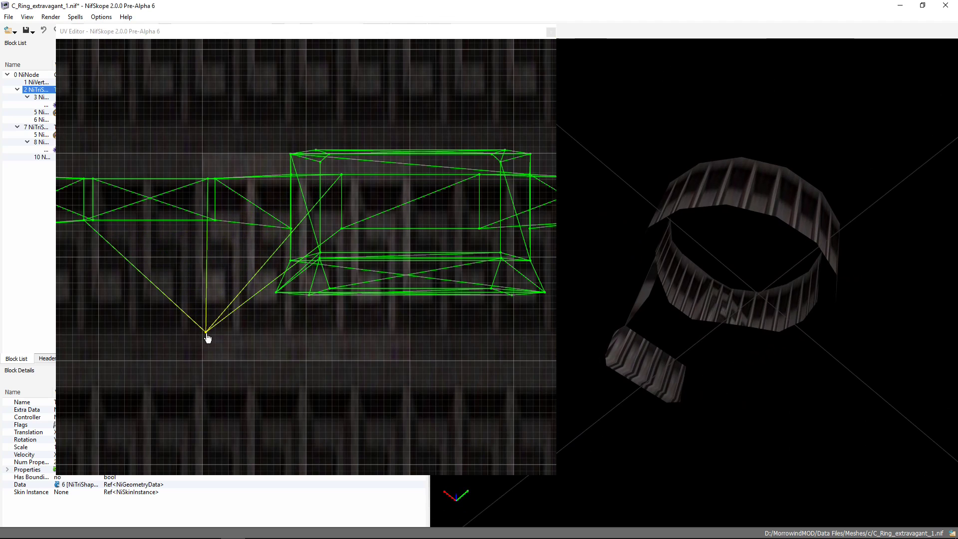
drag(207, 334, 211, 228)
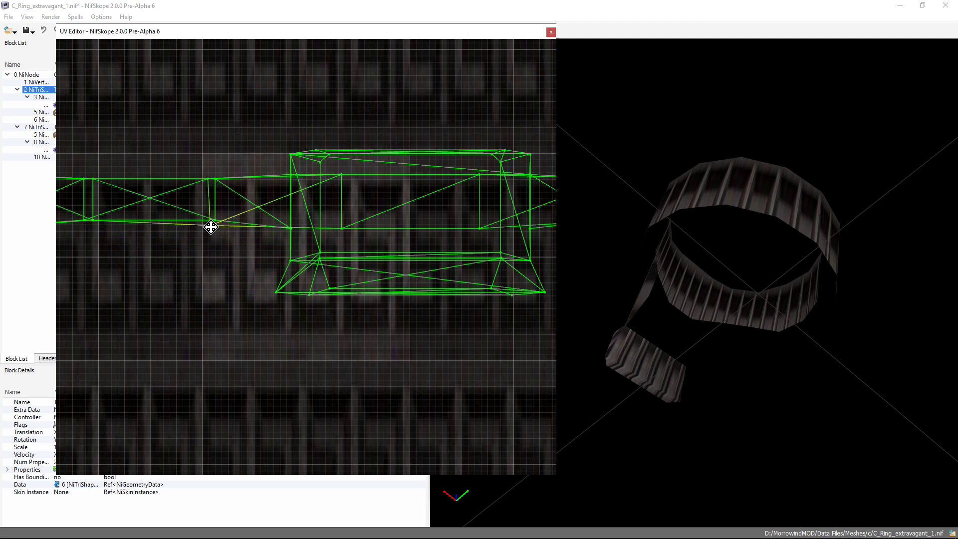
drag(687, 272, 695, 226)
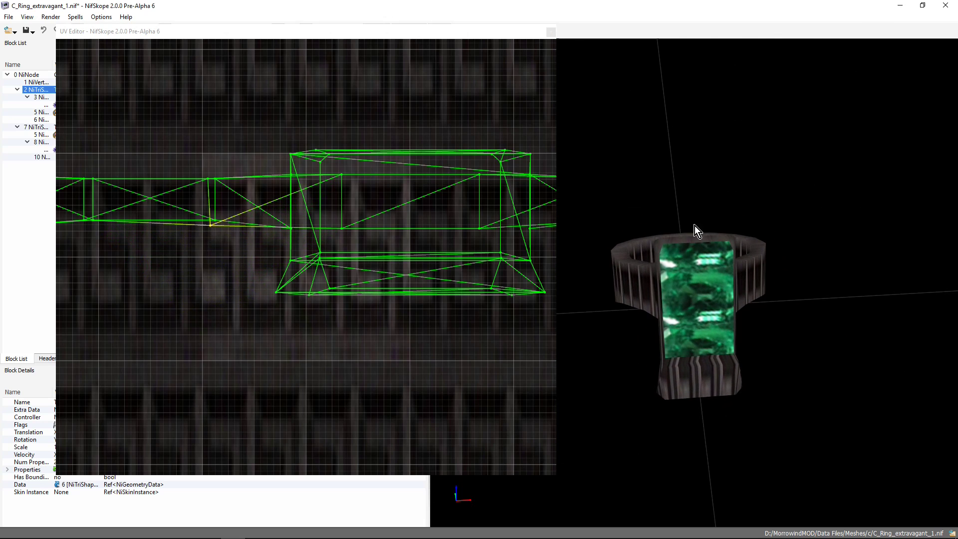
- Close the UV Editor and orbit the ring to inspect the emerald gem and ribbed band
click(551, 32)
drag(642, 190, 643, 191)
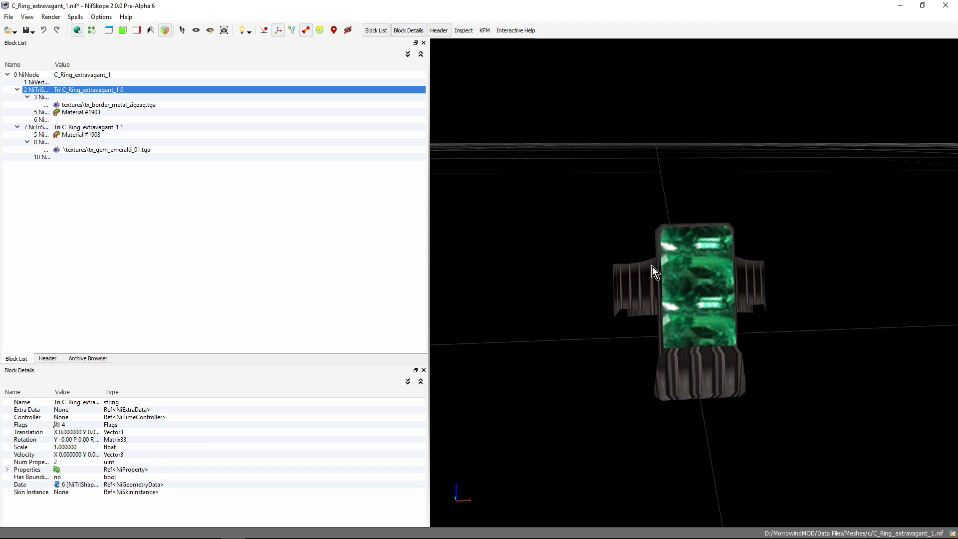
drag(640, 459, 566, 394)
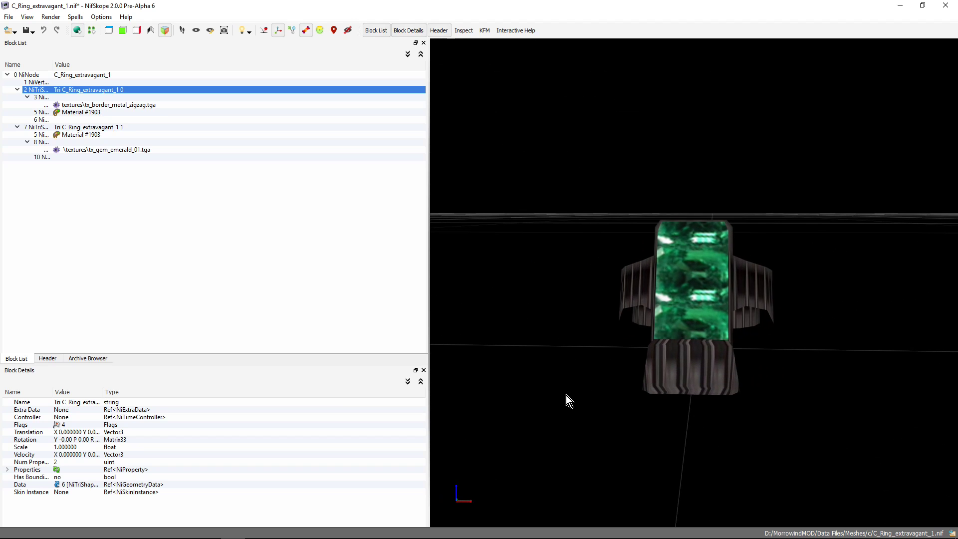
click(191, 531)
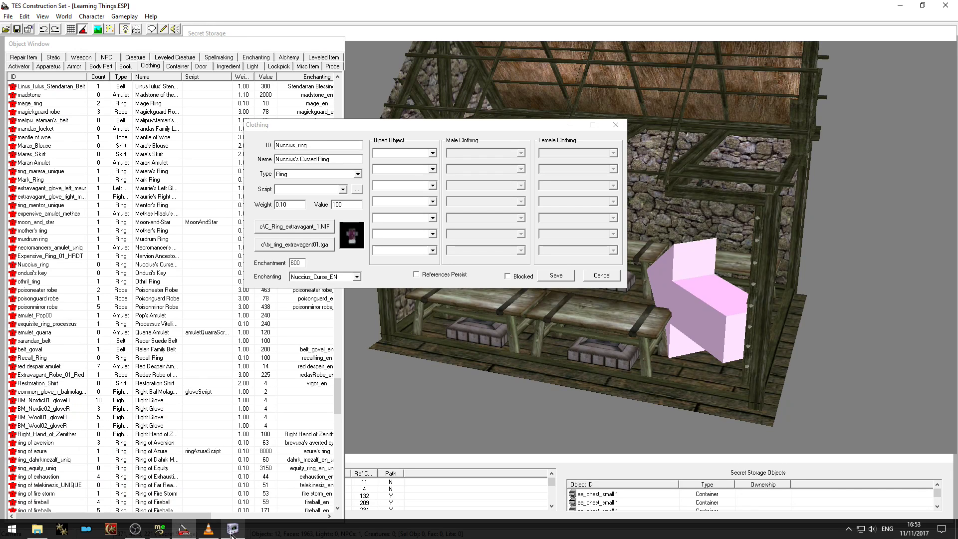
click(233, 529)
drag(515, 286, 532, 296)
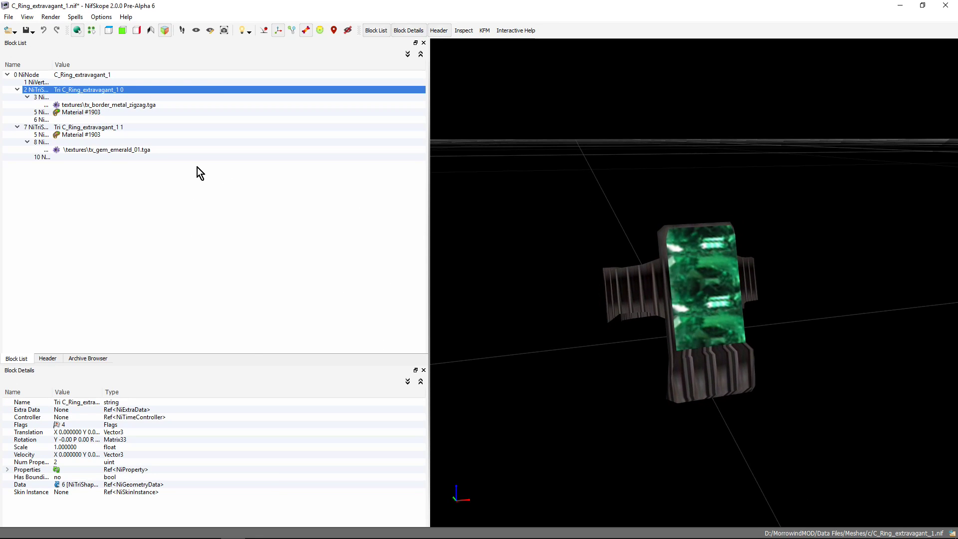
- Save the mesh as NucciusRing.nif in Meshes\_Dan, replacing the existing file
click(25, 31)
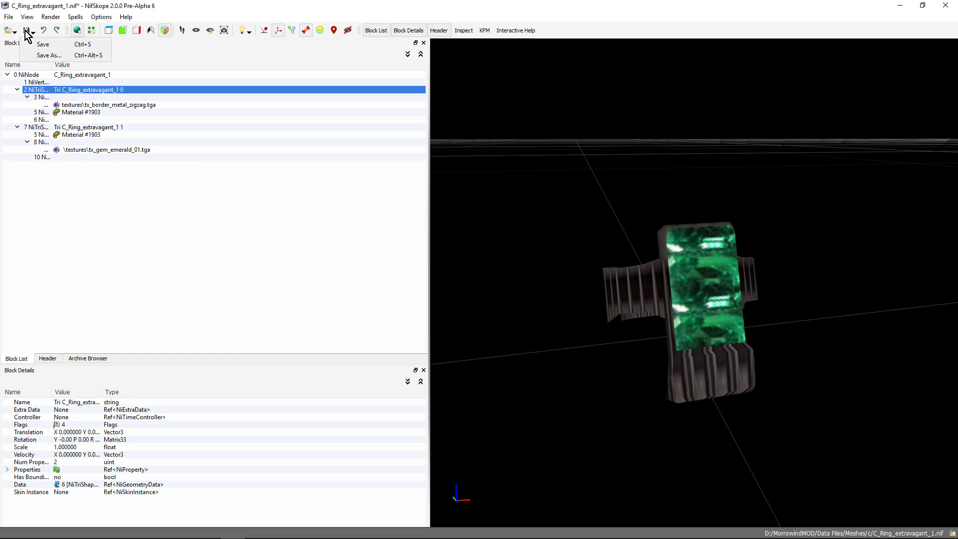
click(41, 55)
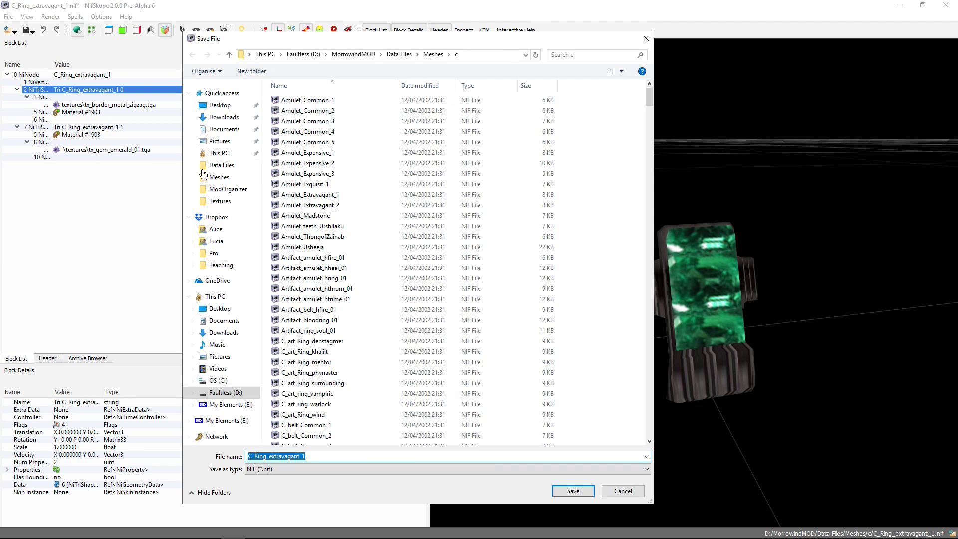
click(433, 55)
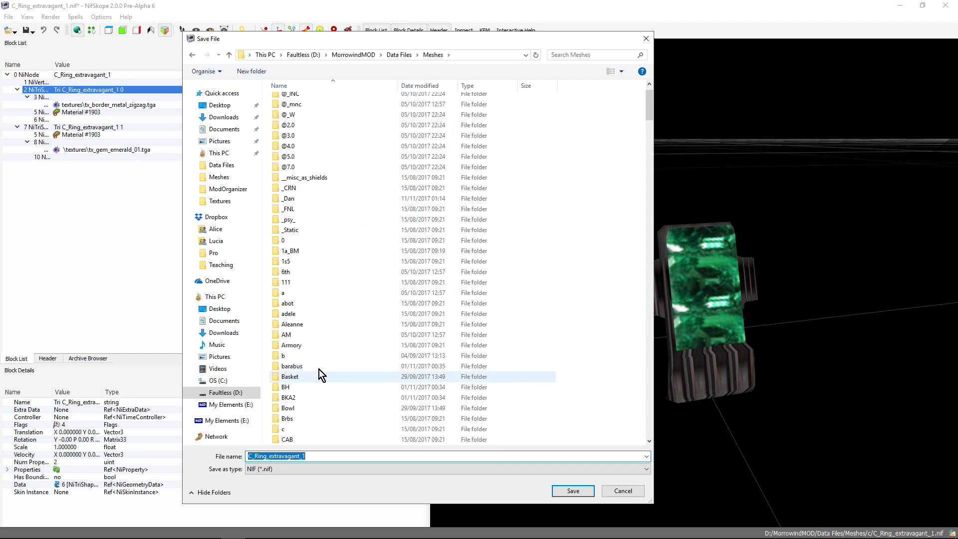
scroll(312, 278, up, 1)
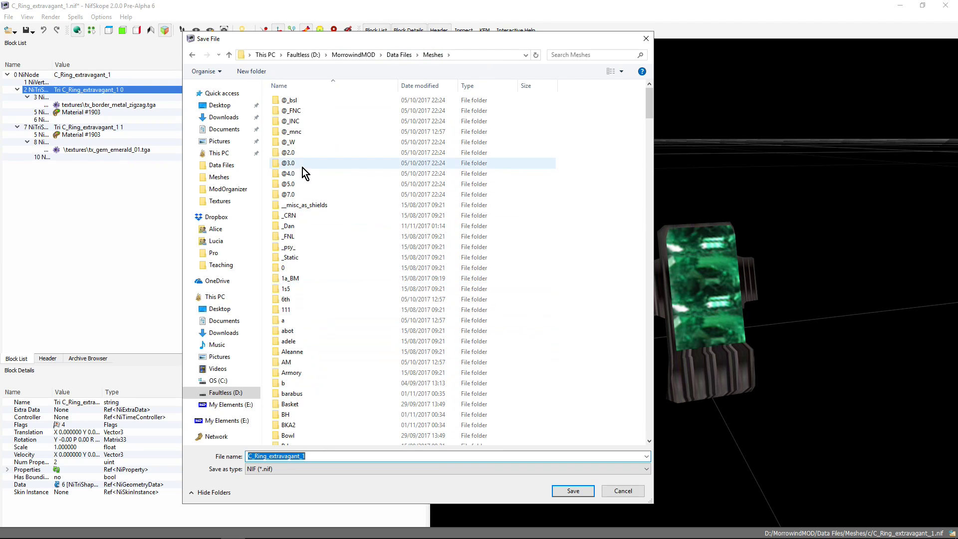
double_click(298, 227)
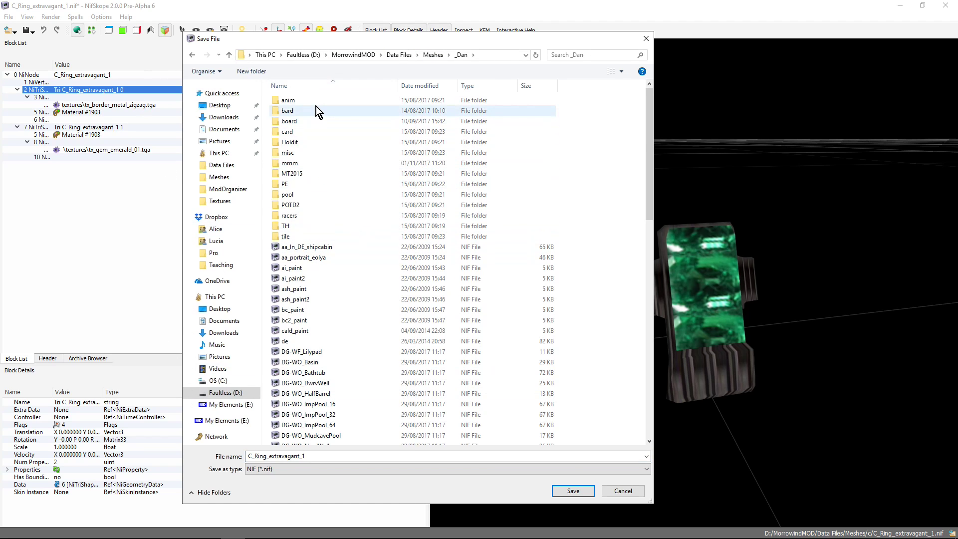
double_click(313, 457)
key(BackSpace)
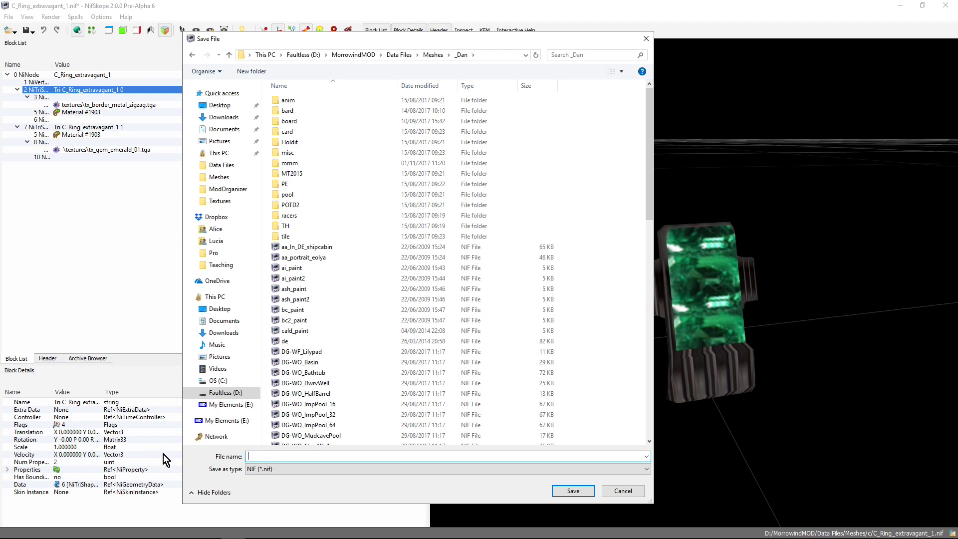
text(N)
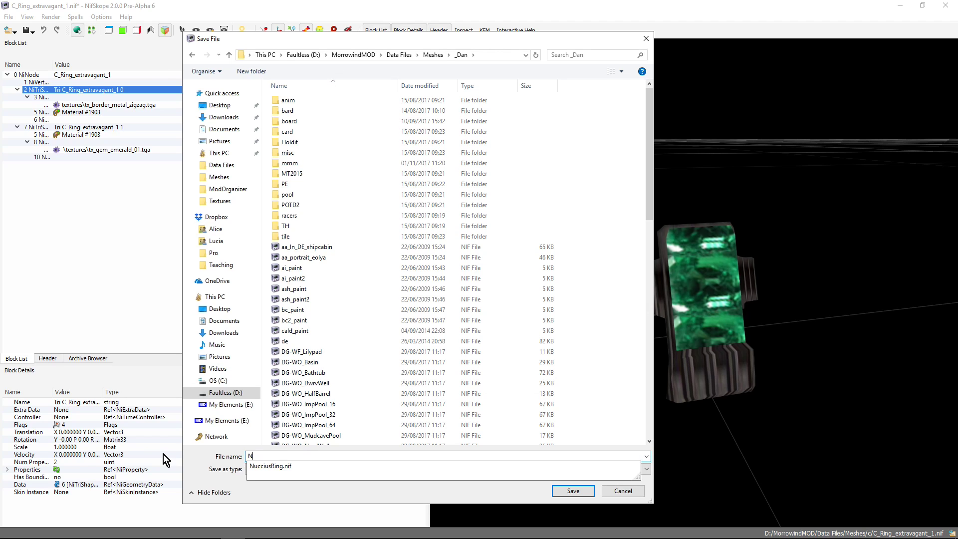
click(260, 468)
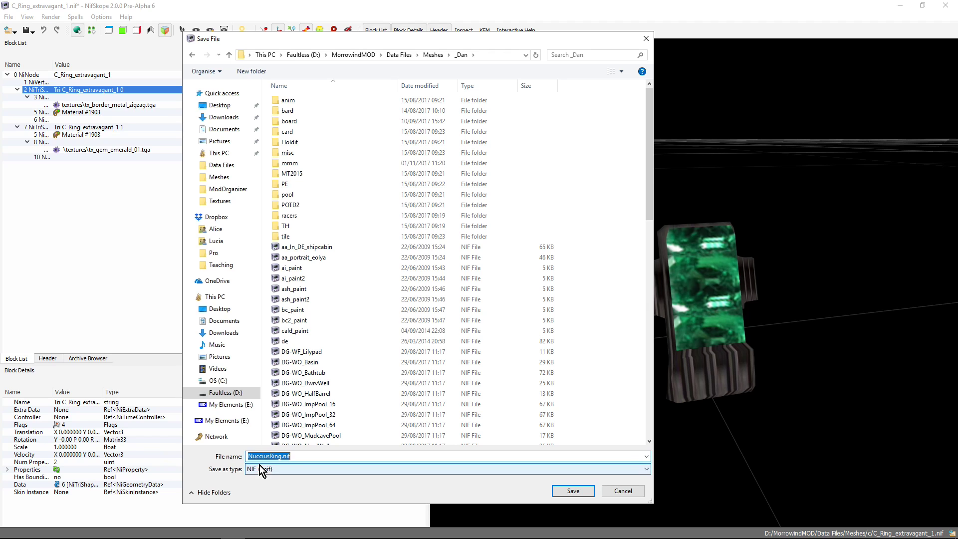
click(559, 492)
click(514, 278)
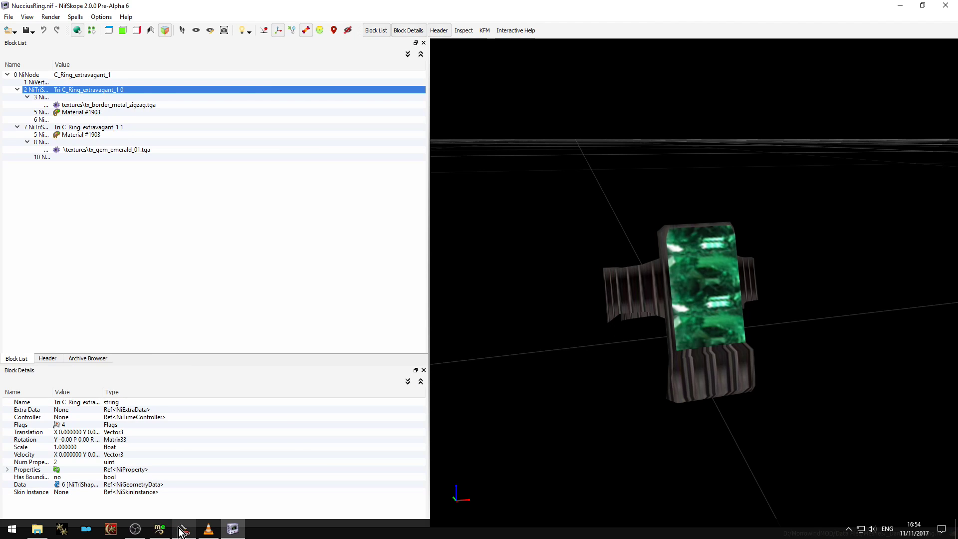
- Set the Nuccius_ring clothing record's model to _Dan\NucciusRing.nif and save the record
click(178, 529)
drag(406, 127, 465, 143)
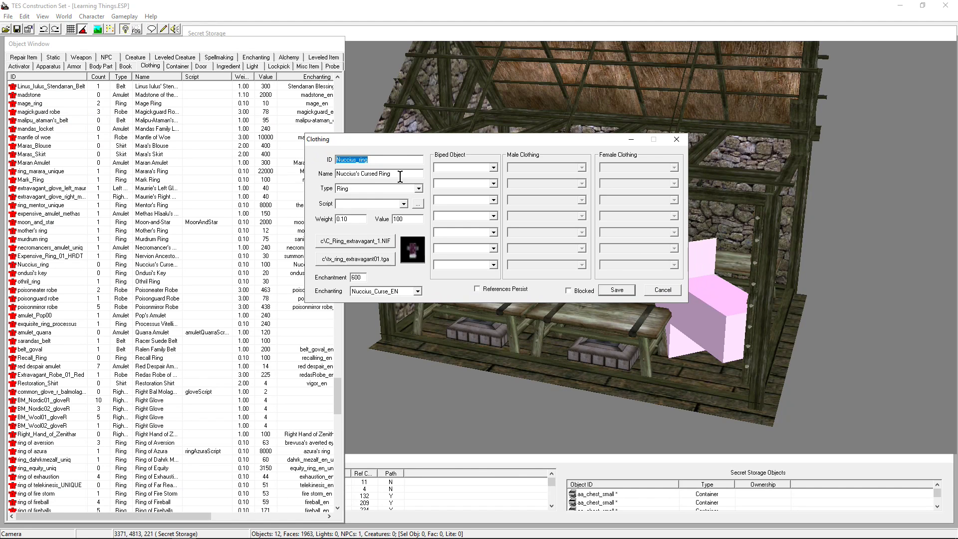
click(378, 158)
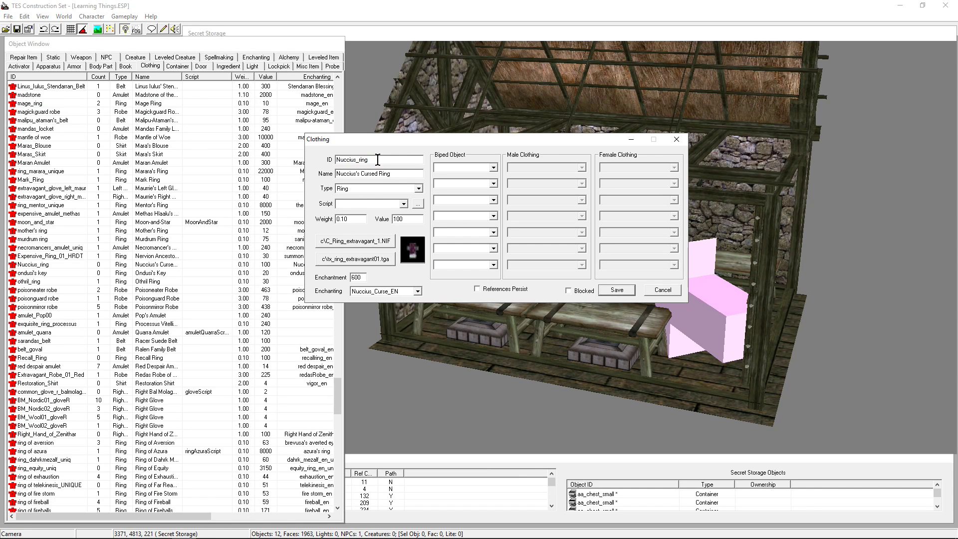
click(340, 241)
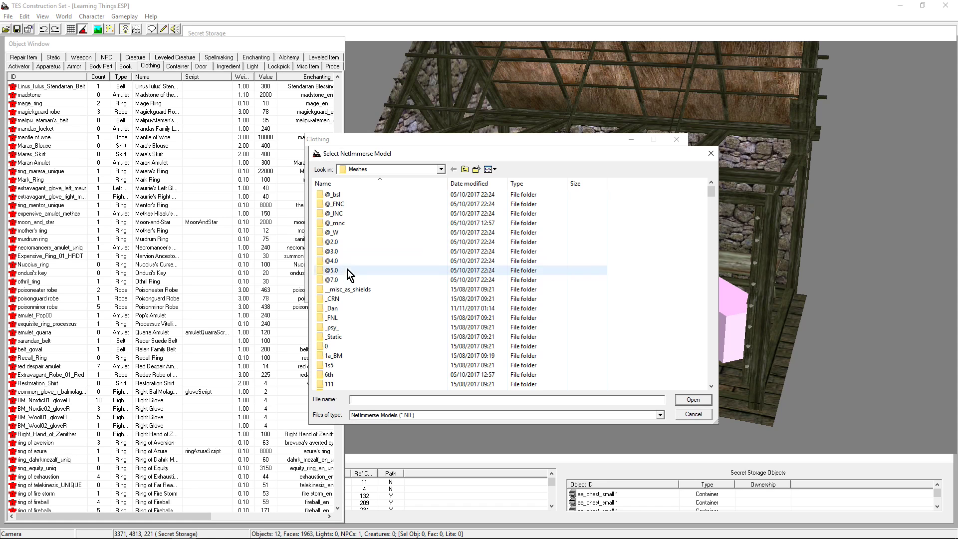
double_click(336, 310)
click(347, 338)
key(n)
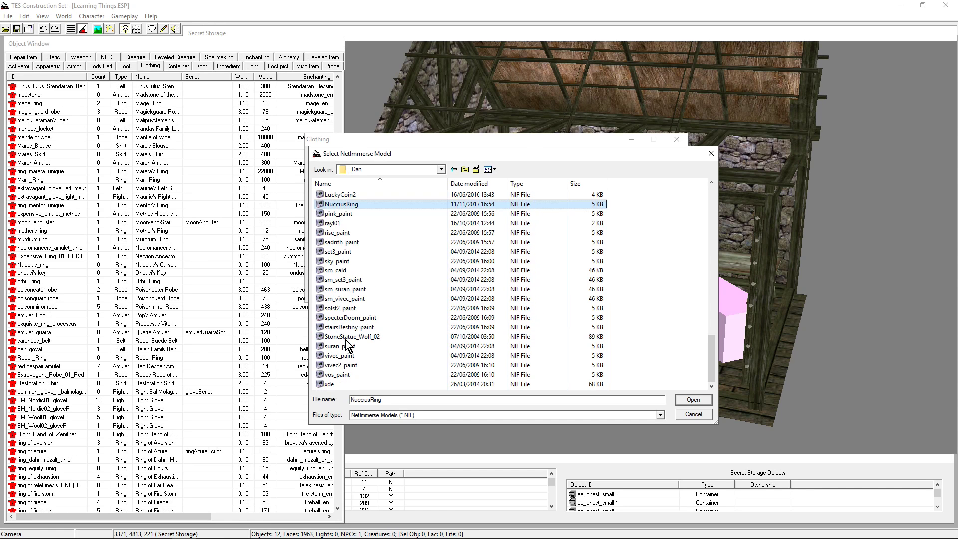
double_click(358, 205)
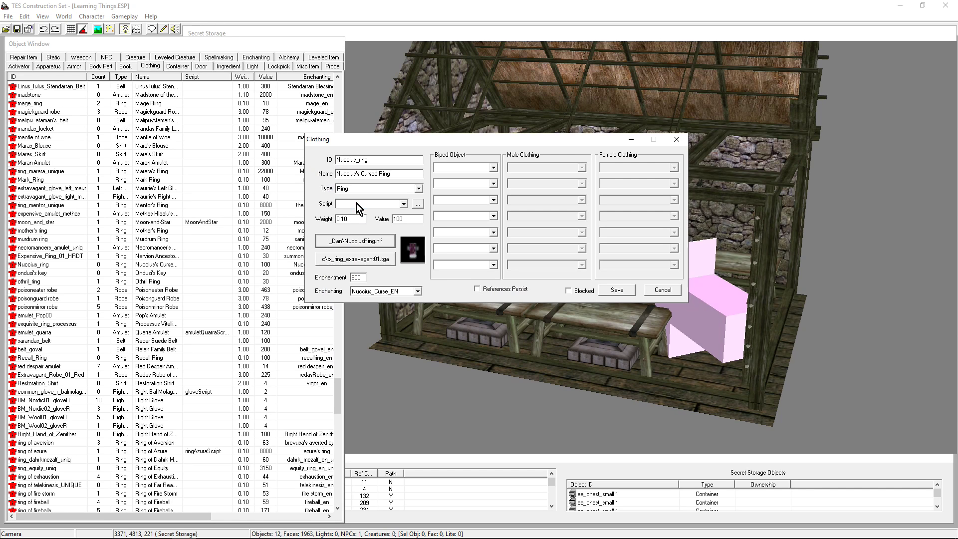
click(610, 291)
- Drop Nuccius_ring onto the Secret Storage table, raise it slightly and turn it 180 degrees
click(28, 44)
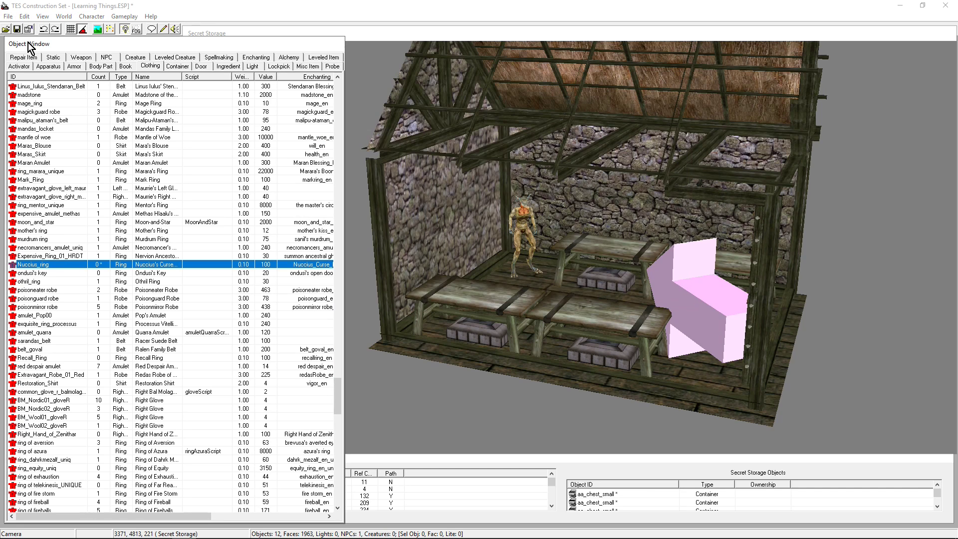
drag(32, 267, 487, 311)
right_drag(486, 303, 353, 298)
scroll(428, 303, up, 2)
shift+middle_drag(450, 291, 524, 276)
drag(496, 294, 503, 406)
right_drag(504, 405, 447, 256)
- Open the placed ring's reference properties and save them
double_click(448, 245)
drag(377, 195, 622, 78)
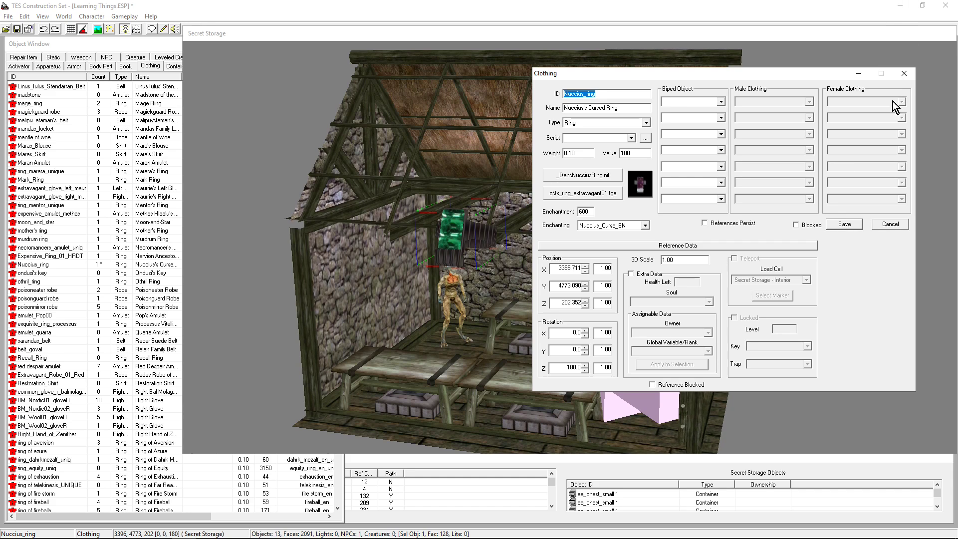
click(843, 225)
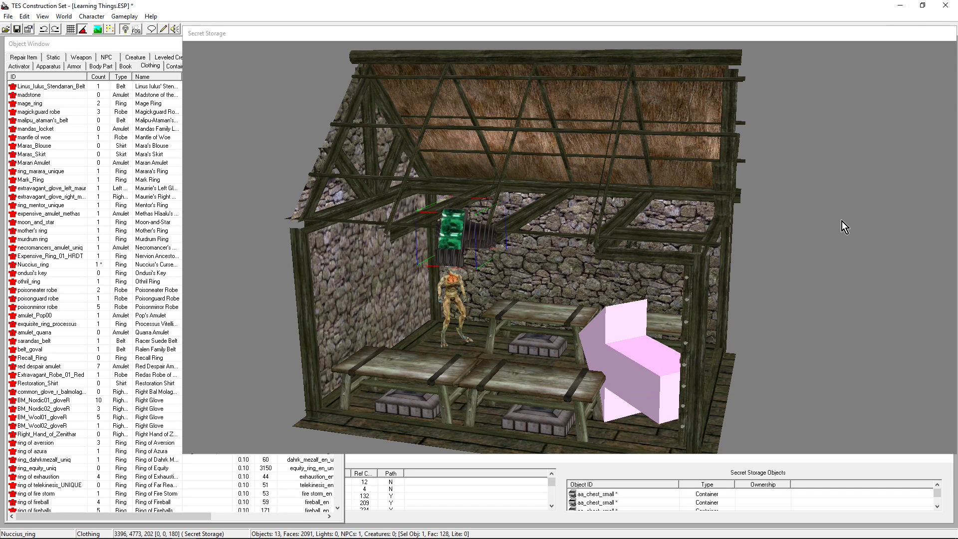